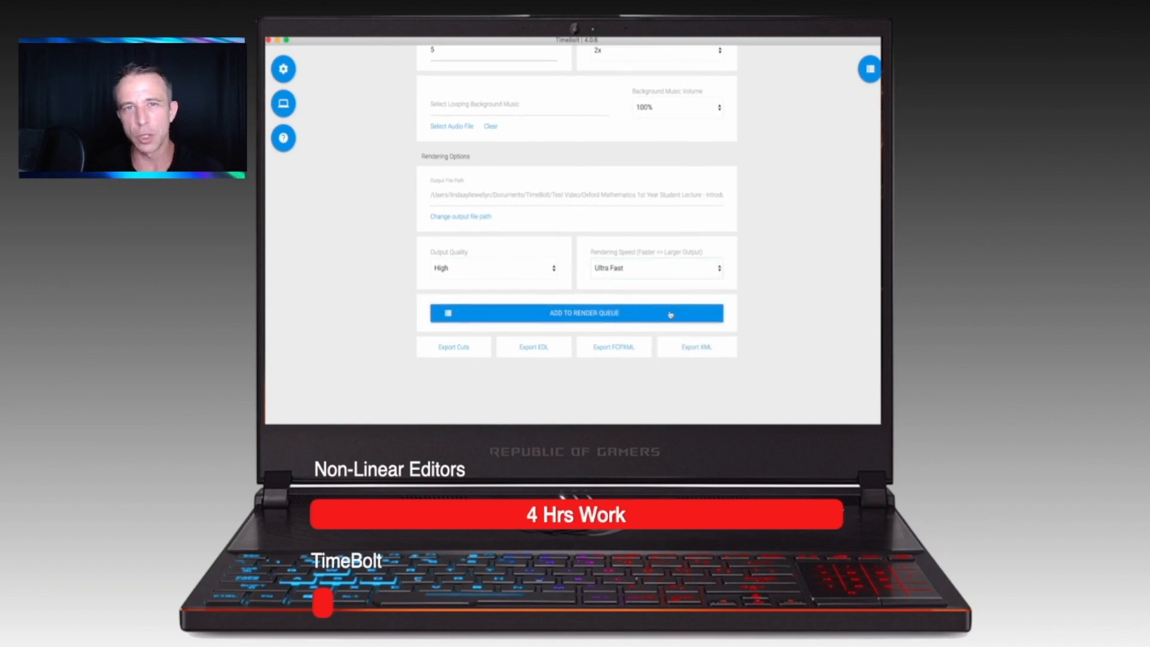
Add the Introductory Calculus lecture video to the render queue and play its timeline preview
click(670, 315)
scroll(367, 328, up, 10)
scroll(367, 329, down, 1)
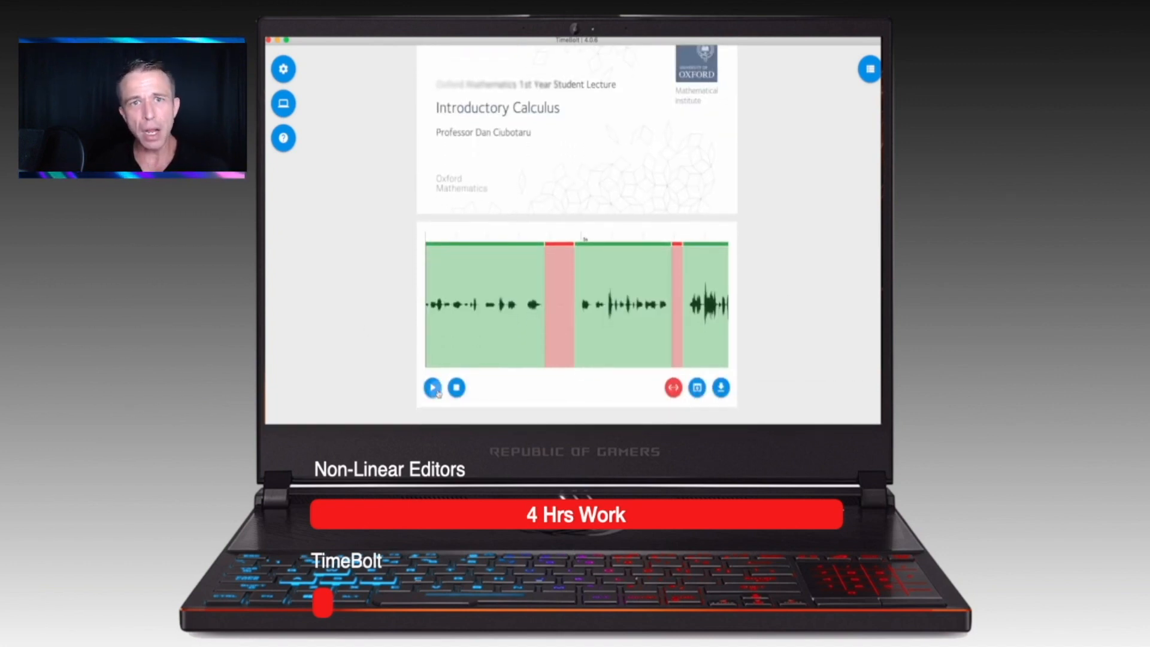
click(433, 388)
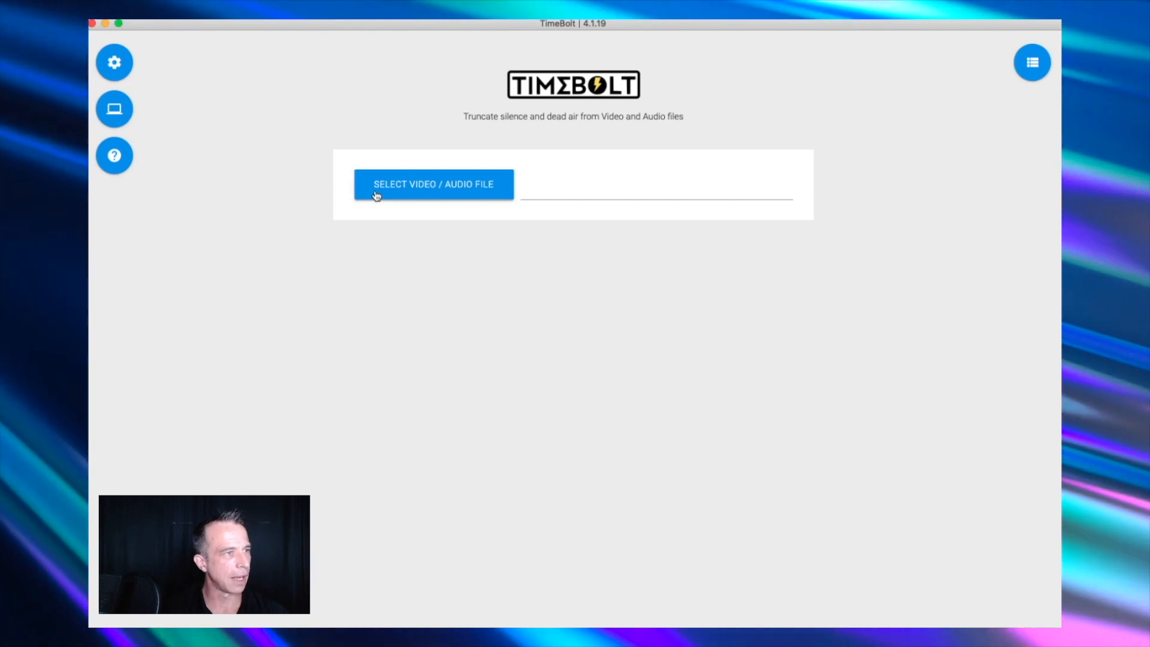
Load the video file Edit Zoom Video Test File.mp4 from the How To Edit Zoom folder
click(376, 195)
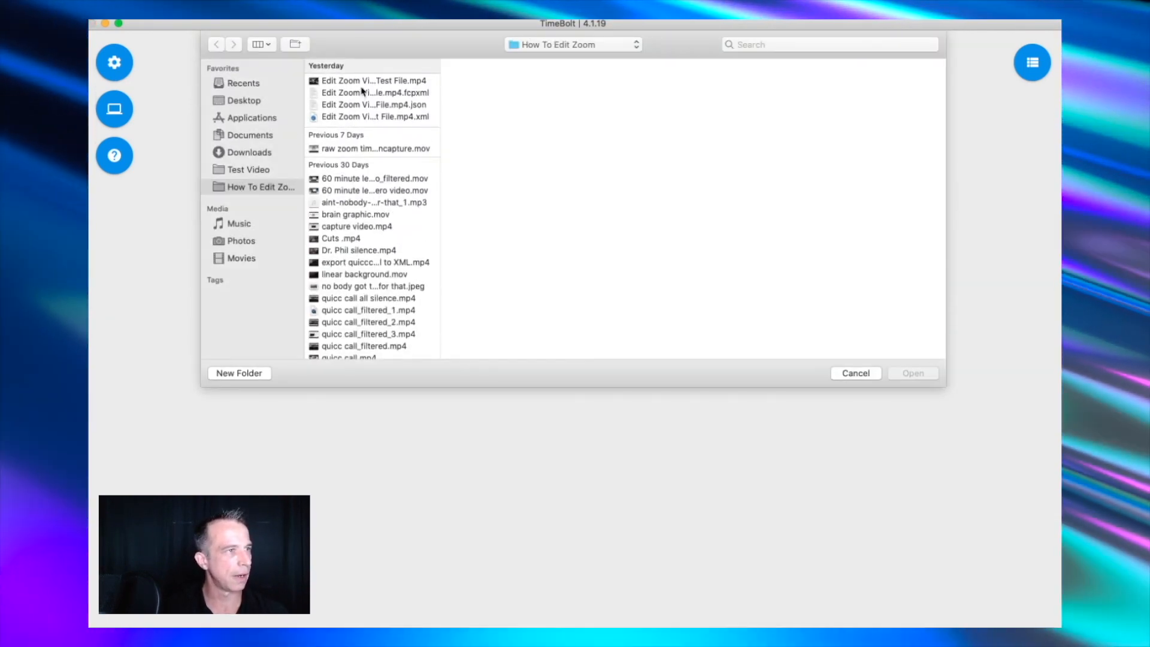
double_click(369, 89)
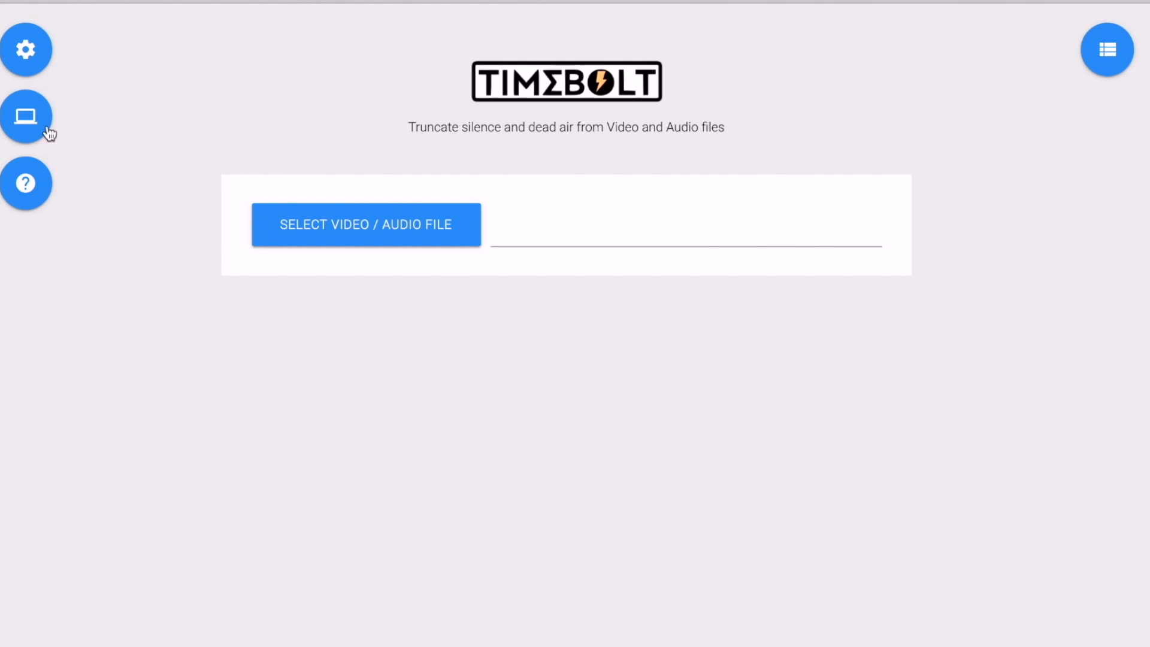
Start a screen recording with the default MacBook Pro microphone and the webcam overlay placed in the lower-right corner of the screen
click(31, 120)
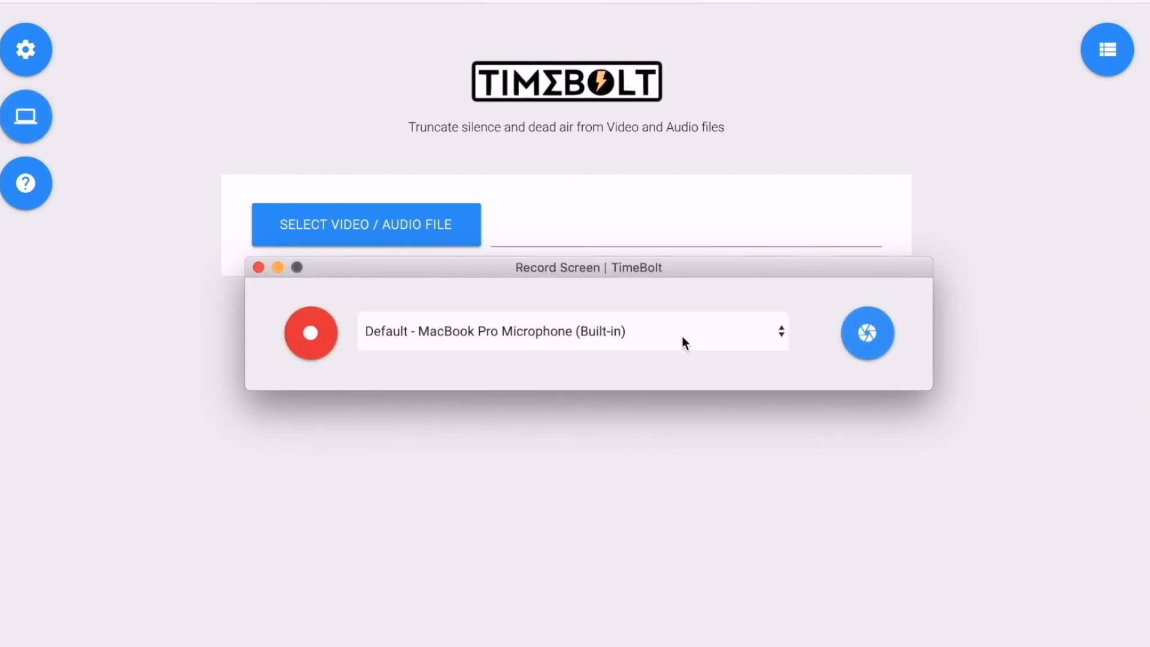
click(741, 333)
click(738, 332)
click(867, 332)
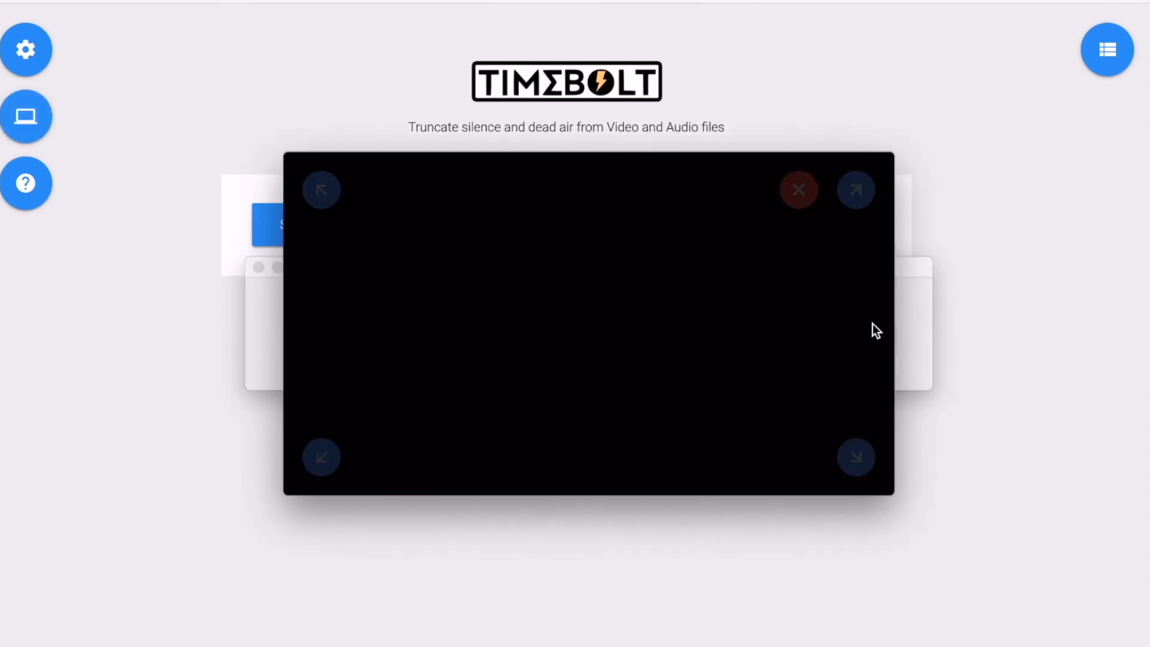
drag(637, 236, 892, 406)
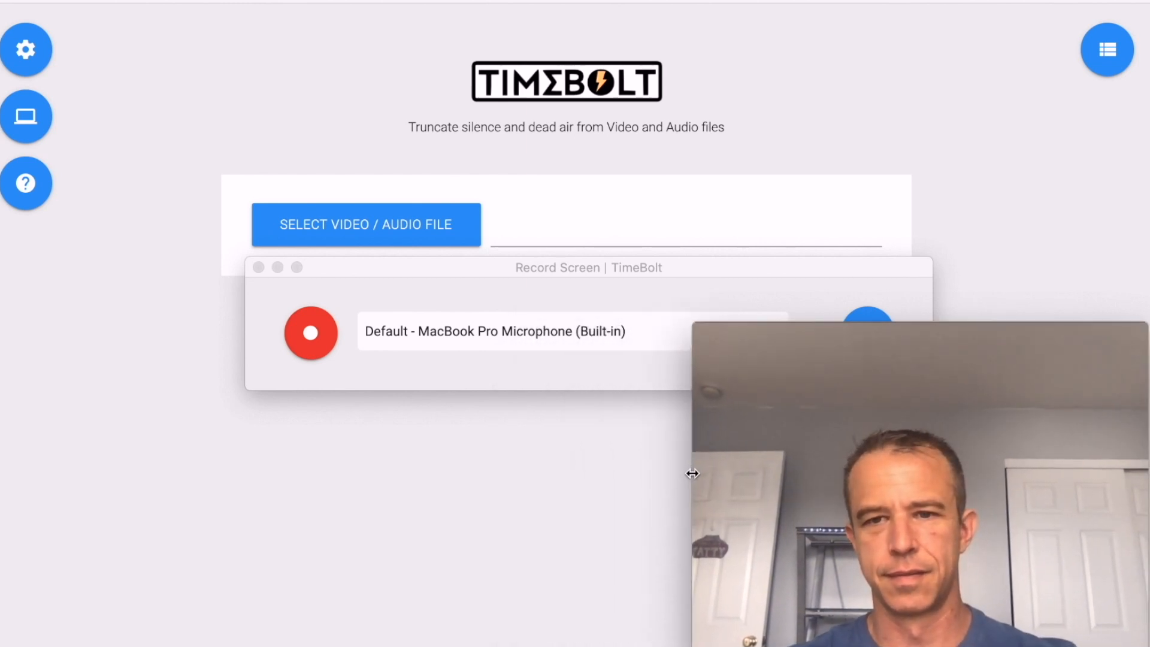
click(448, 294)
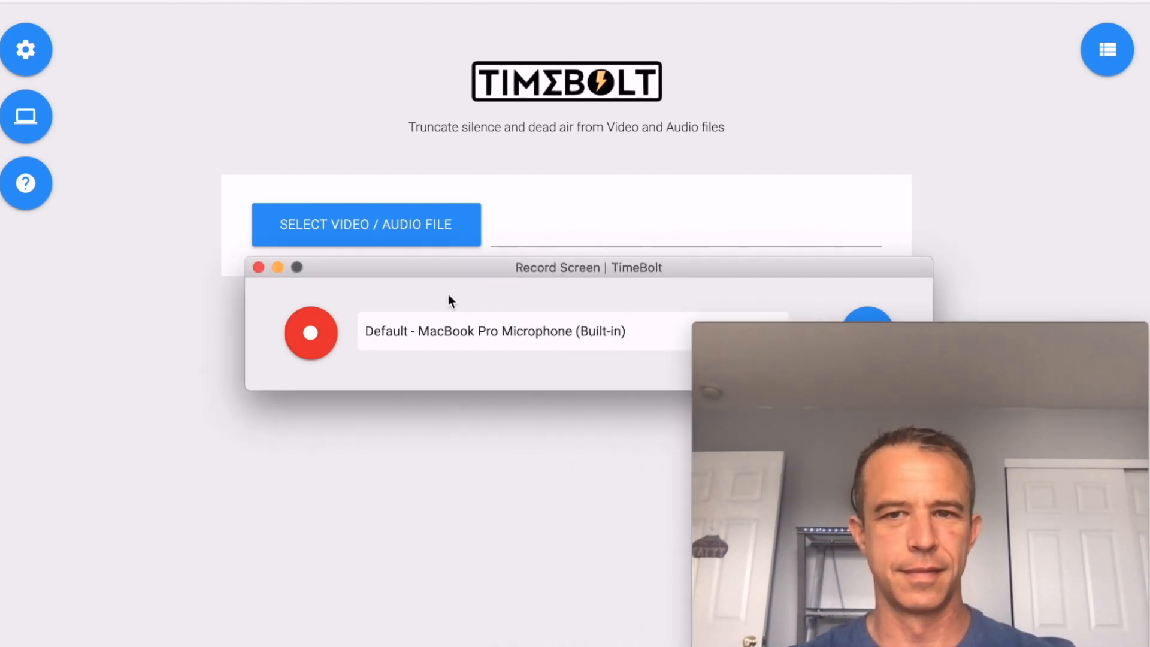
click(314, 337)
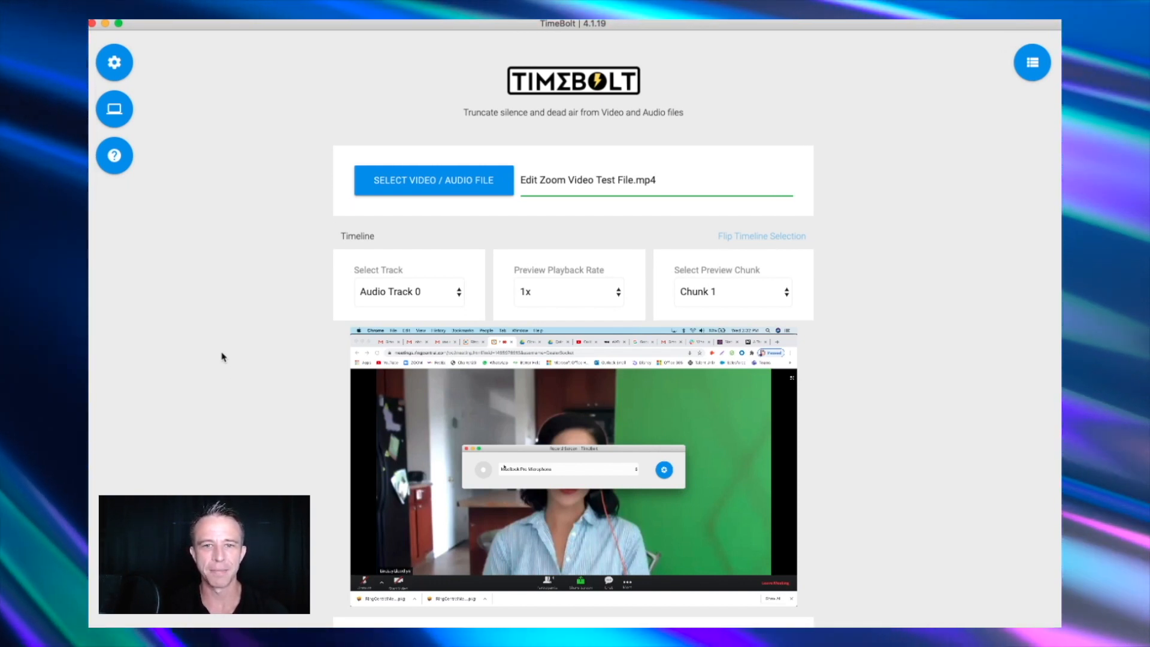
Examine the detected silences along the waveform and sample the sound level of the short speech segment at about 9 s
scroll(221, 357, down, 5)
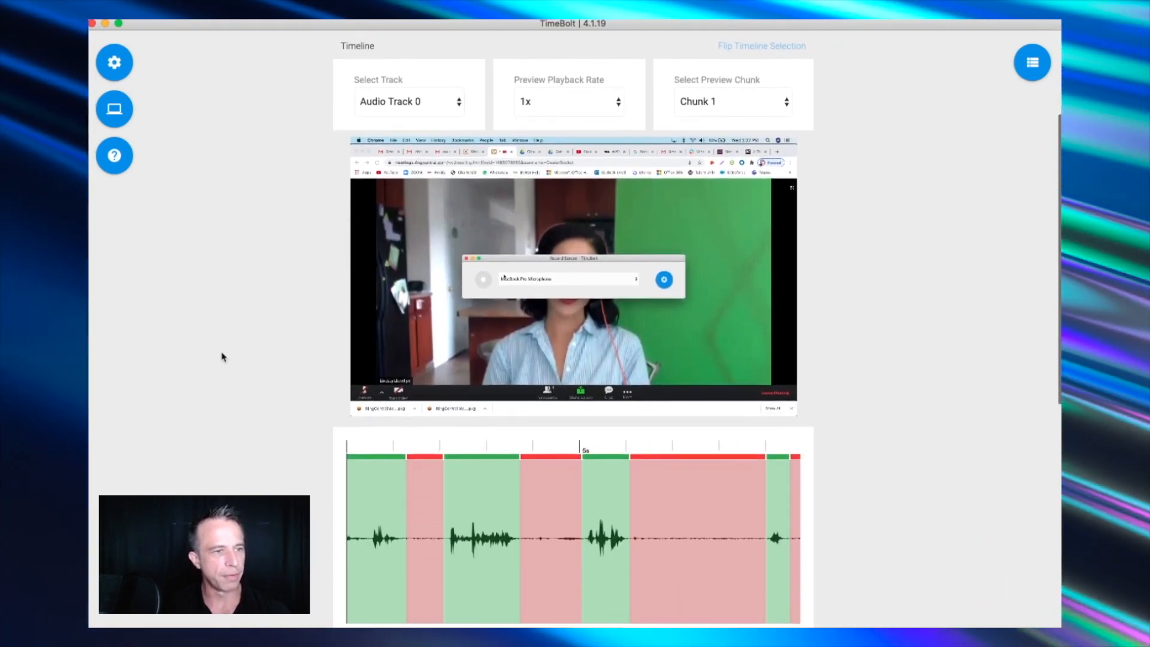
scroll(251, 362, down, 2)
scroll(565, 444, right, 8)
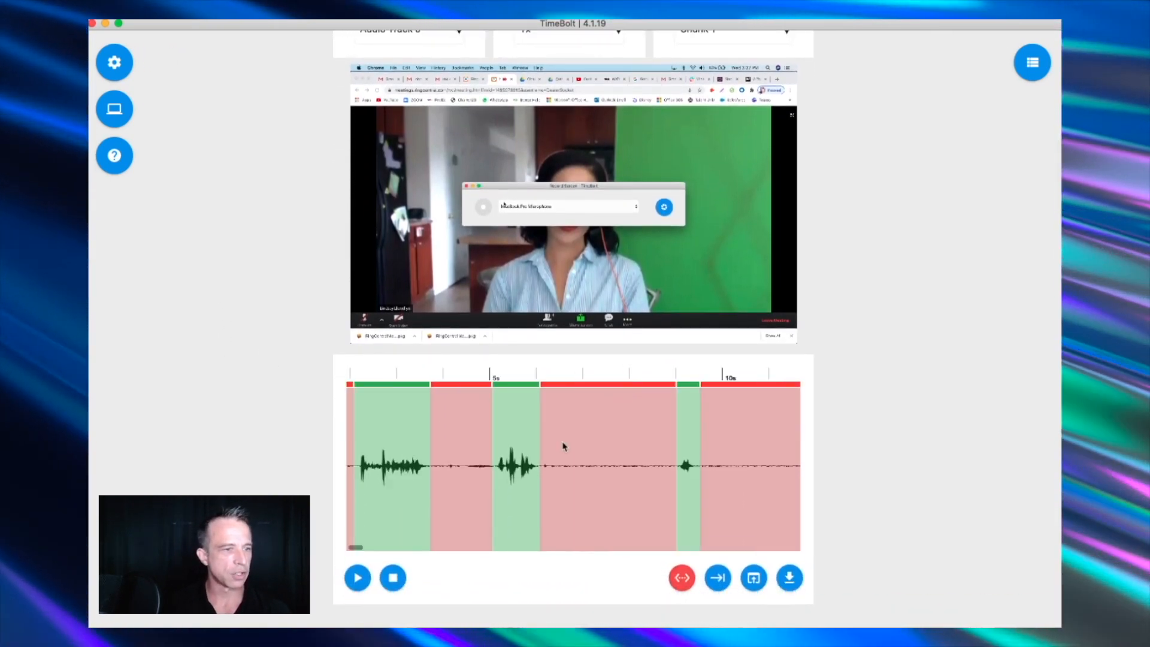
scroll(563, 446, left, 10)
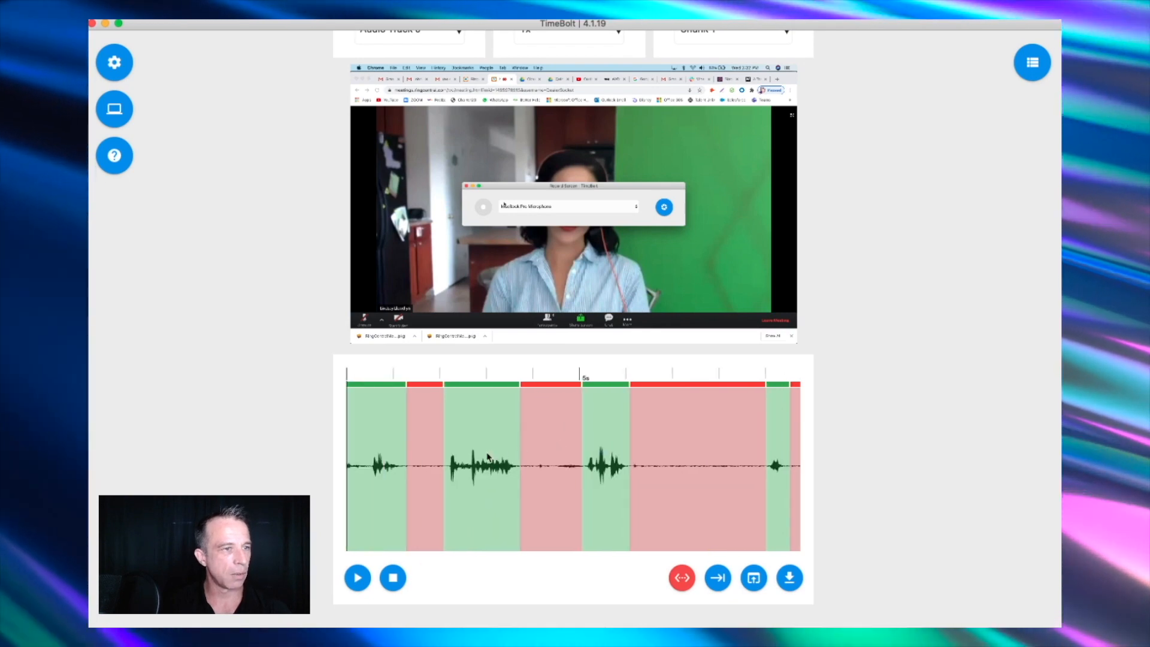
scroll(575, 469, right, 3)
click(603, 451)
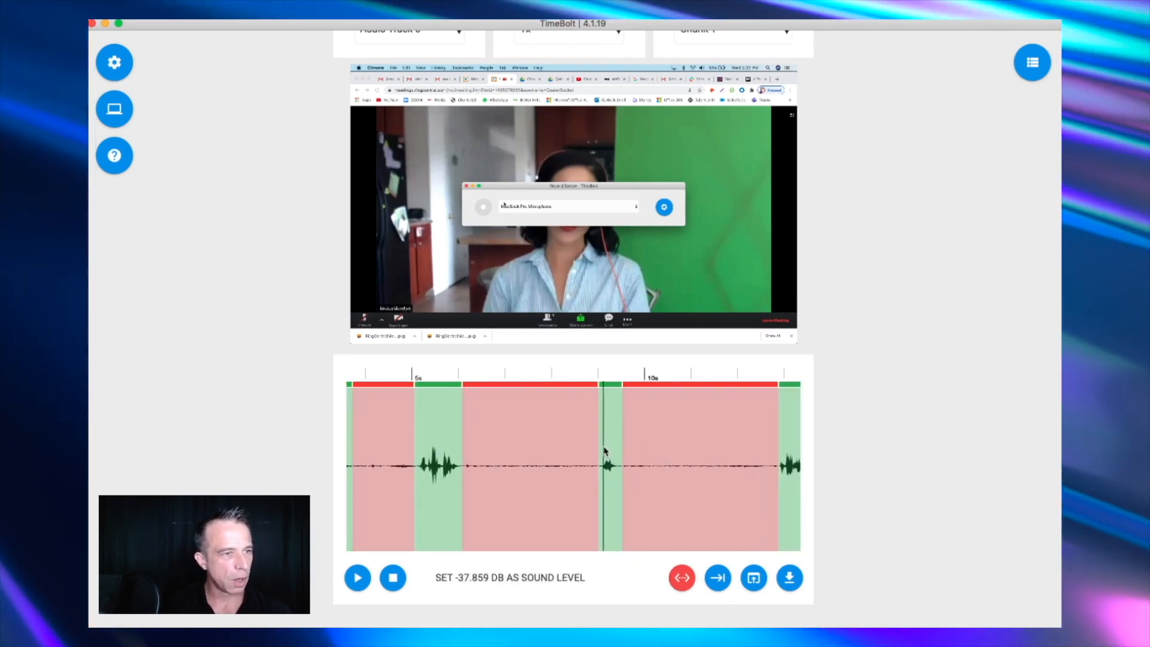
scroll(605, 451, right, 1)
Set the silence filter's sound level threshold to -30 dB
scroll(654, 462, down, 3)
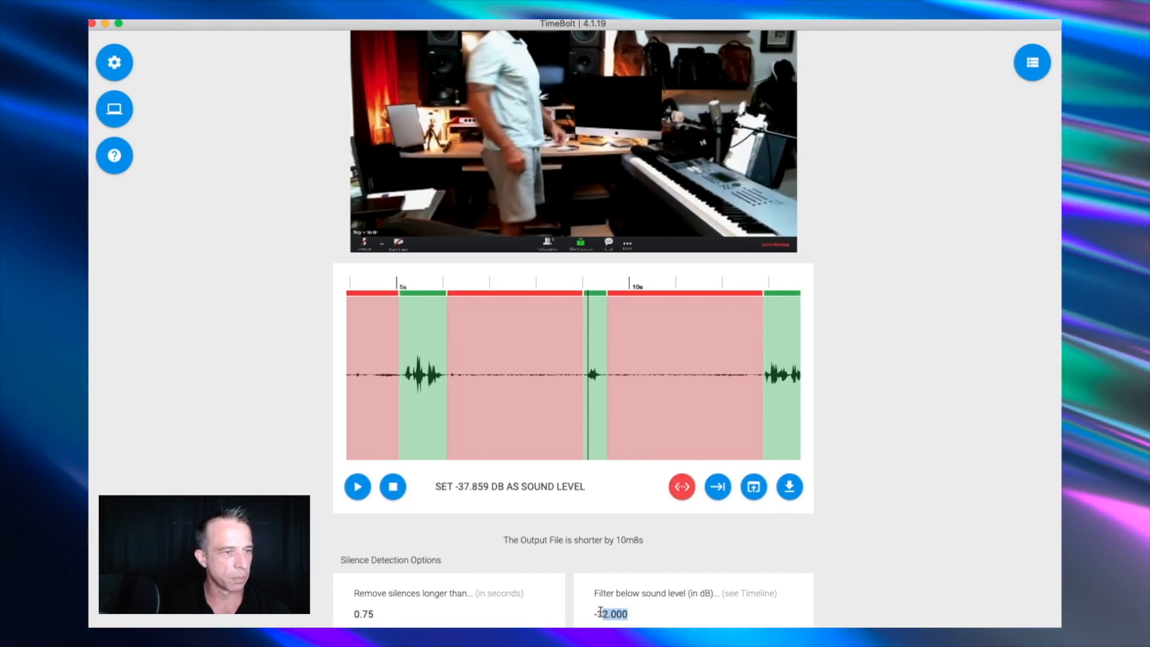
text(0)
scroll(490, 175, down, 6)
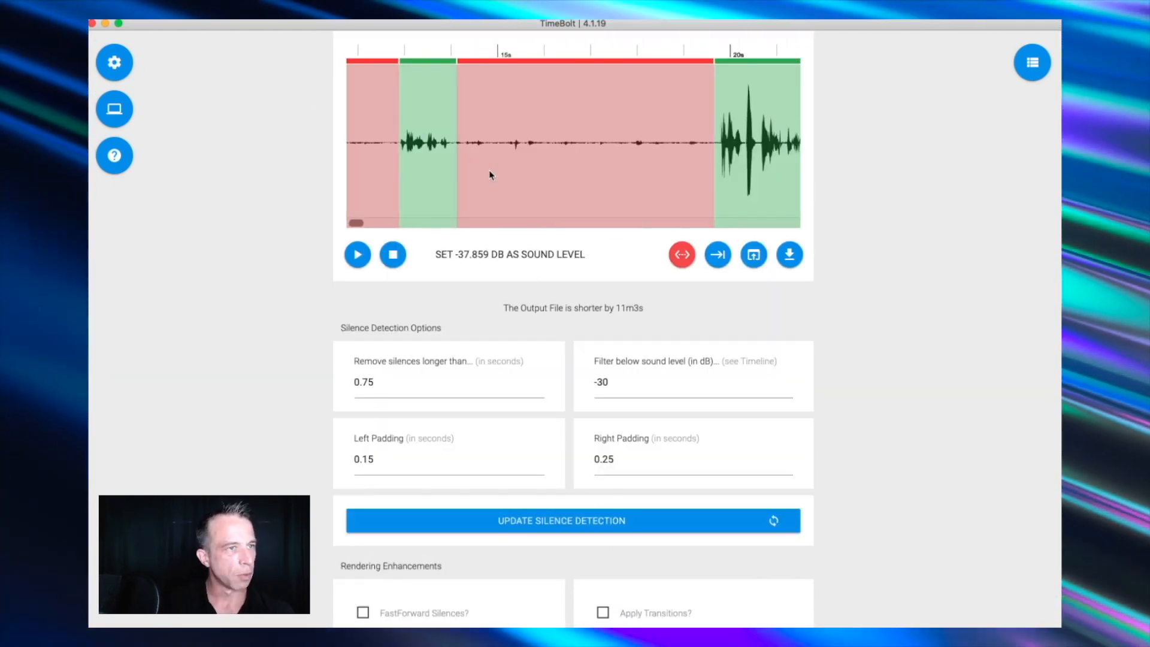
Play the preview from about 29 s and again from about 51 s to check the cuts around the silences
scroll(487, 175, right, 10)
scroll(452, 177, up, 8)
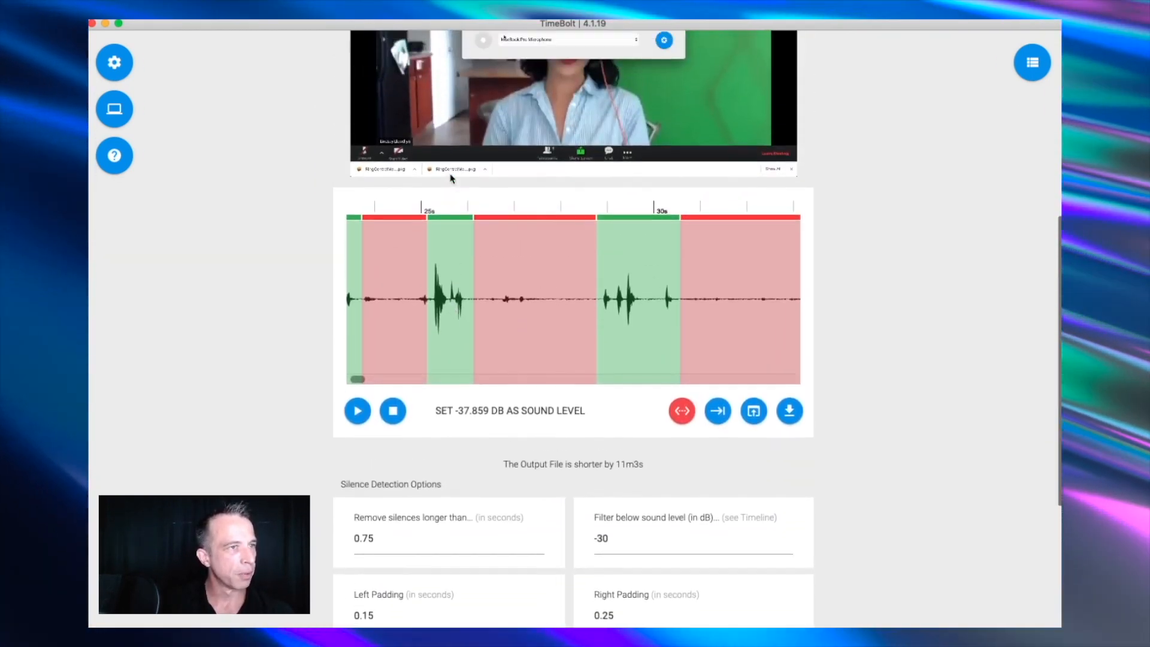
scroll(339, 263, up, 2)
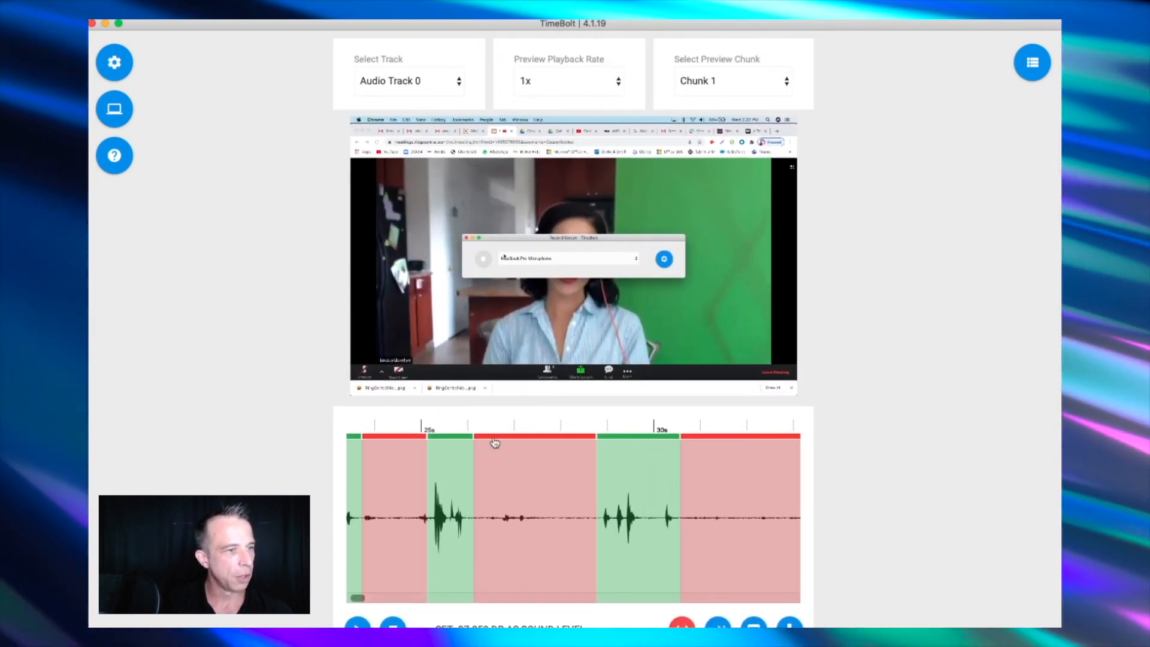
click(627, 491)
key(space)
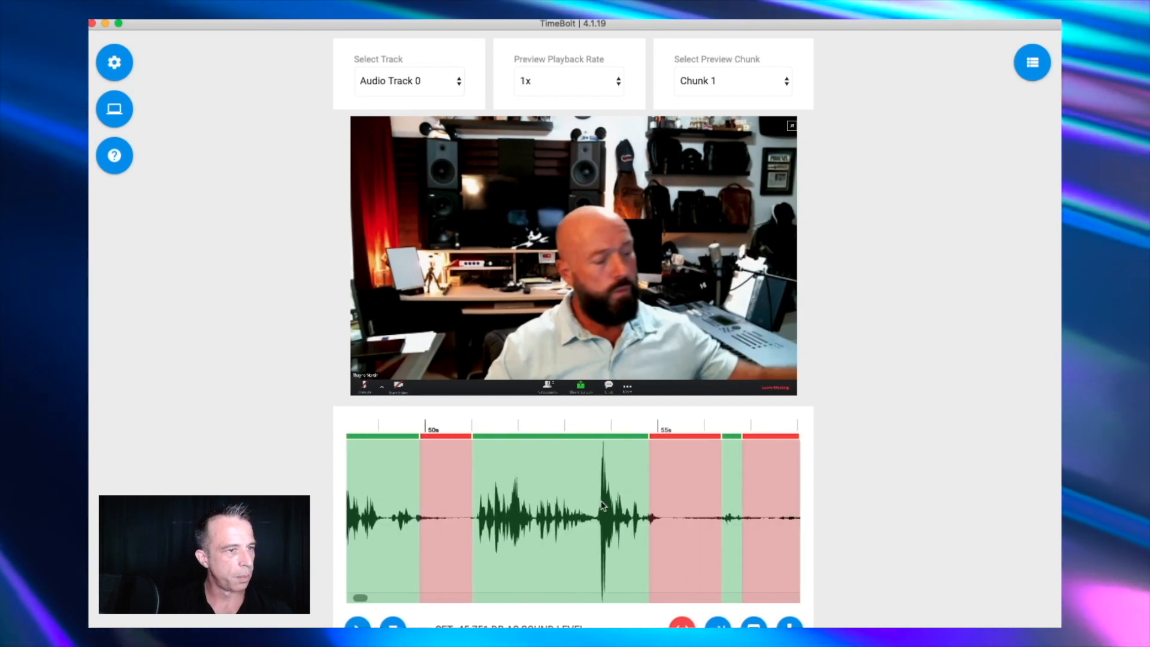
click(488, 475)
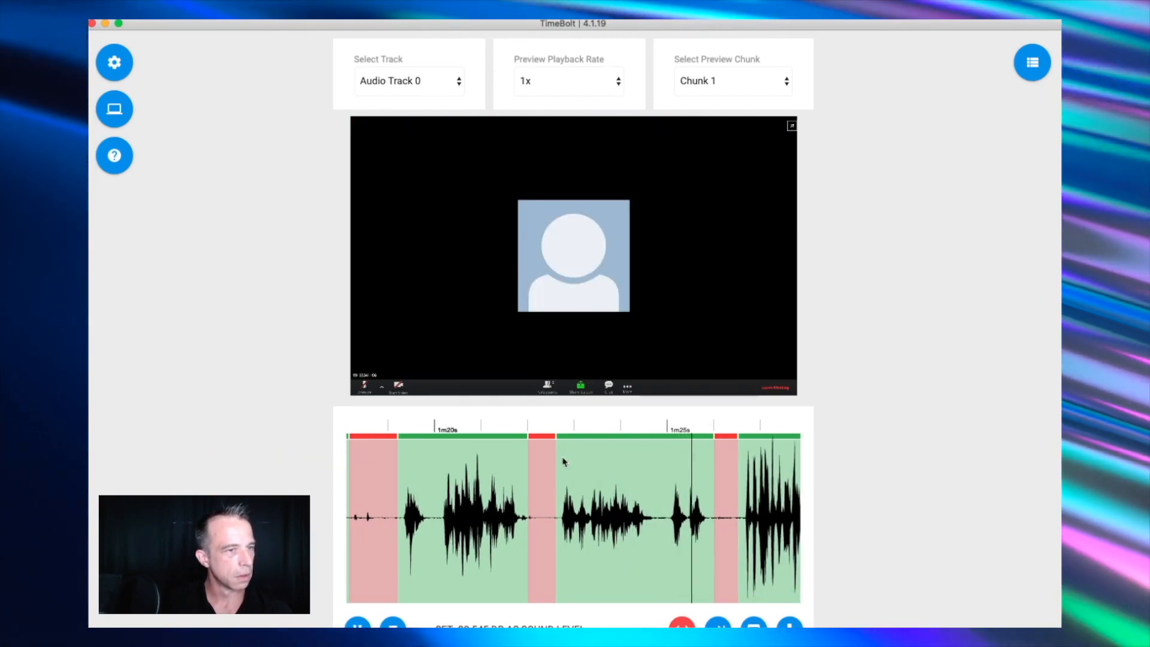
Set the preview playback rate to 2x and look through the available preview chunks
scroll(564, 354, up, 5)
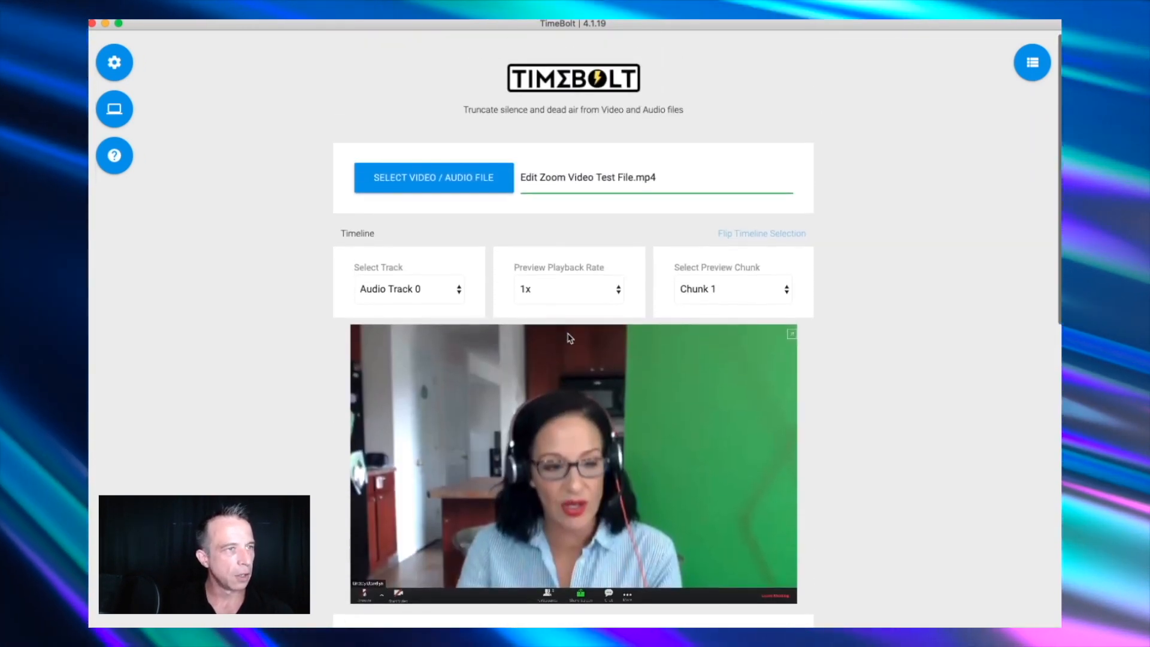
click(605, 292)
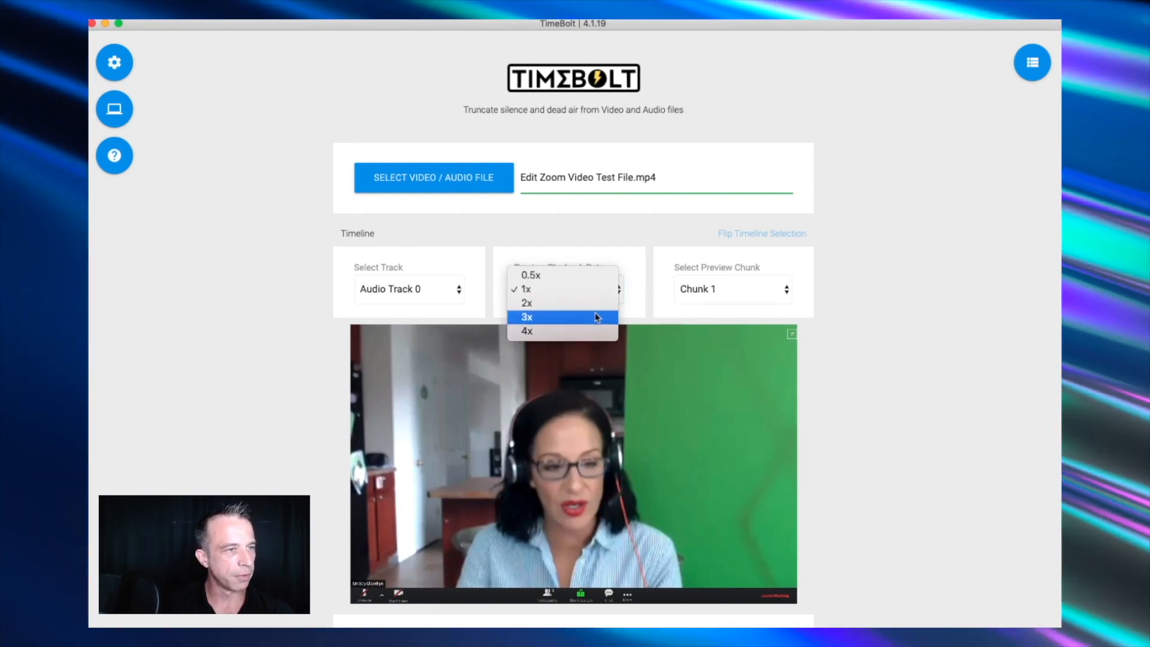
click(595, 305)
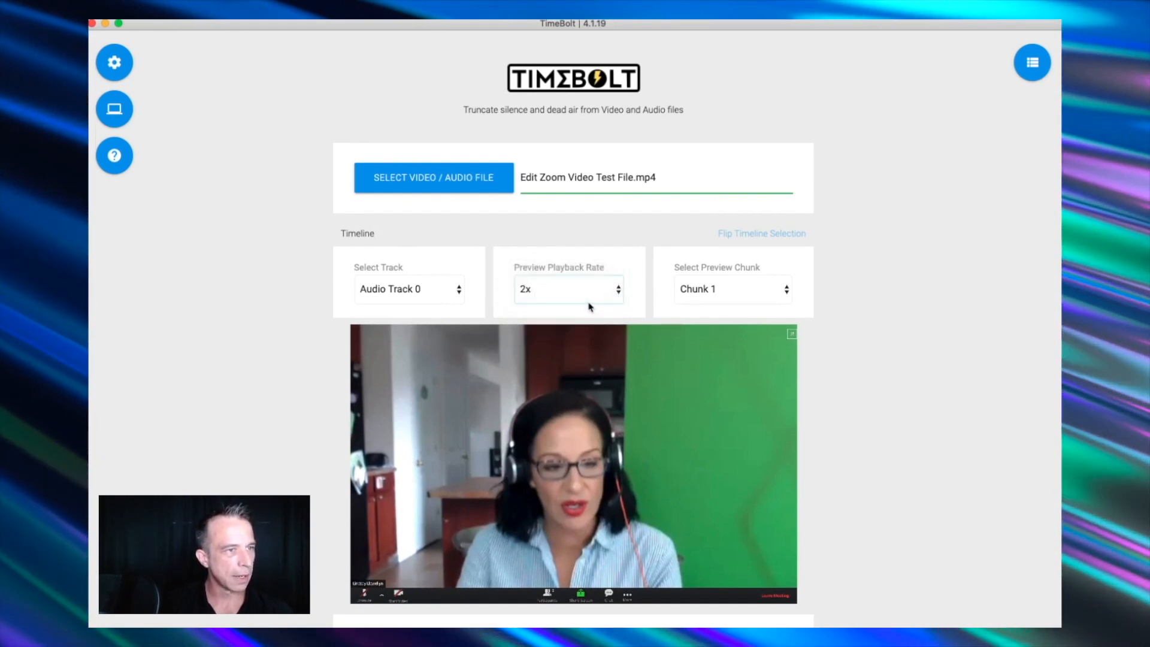
click(784, 291)
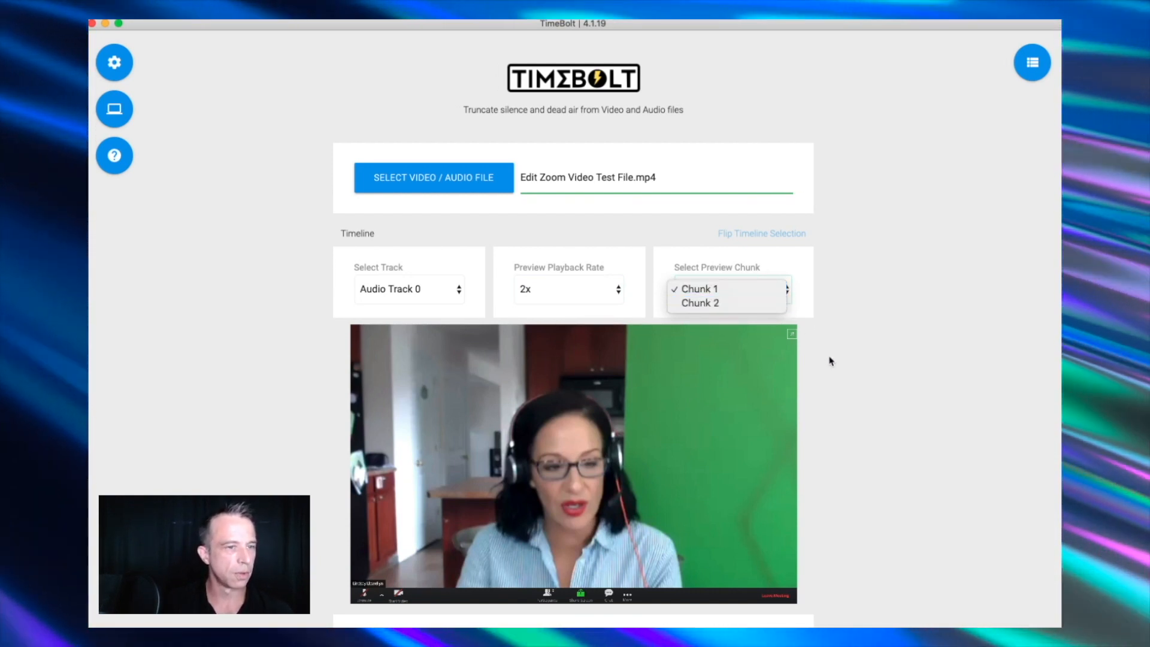
click(830, 360)
Review the silence detection, padding, rendering and export options for the Zoom video
scroll(829, 419, down, 10)
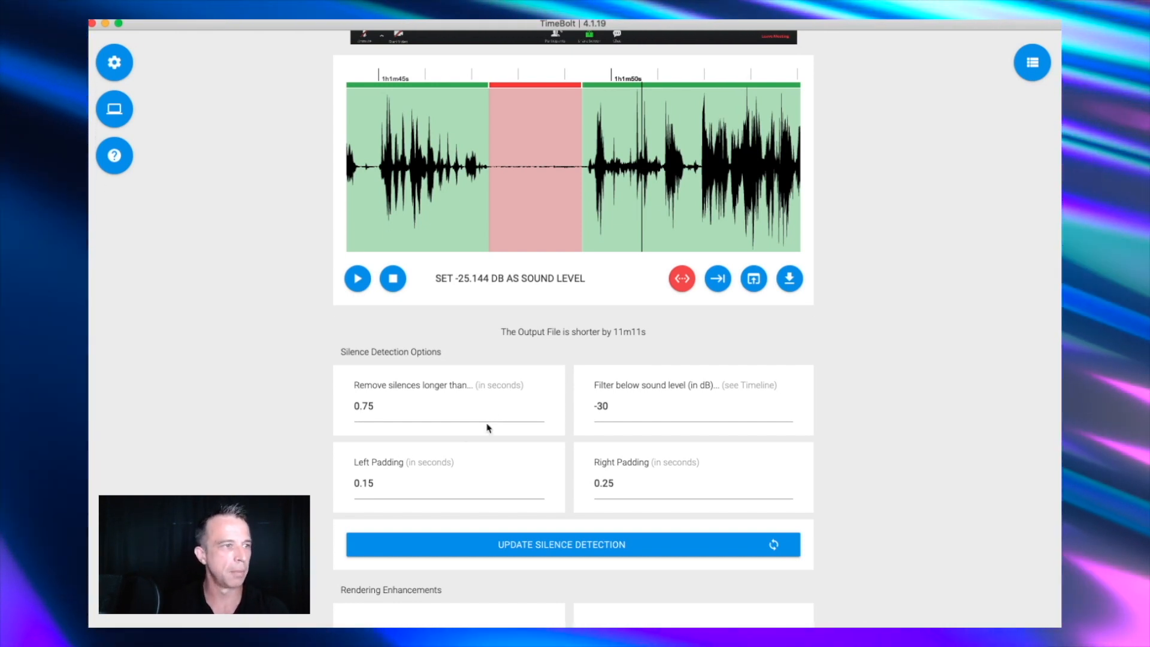
scroll(487, 428, down, 4)
scroll(303, 367, up, 1)
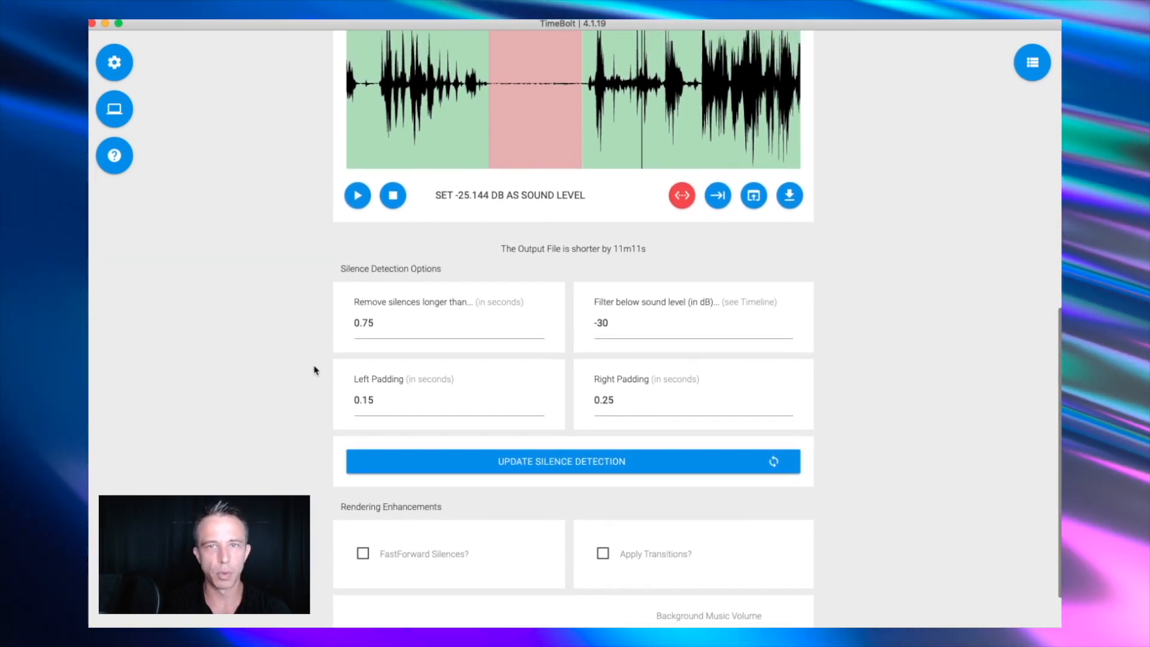
scroll(343, 470, up, 4)
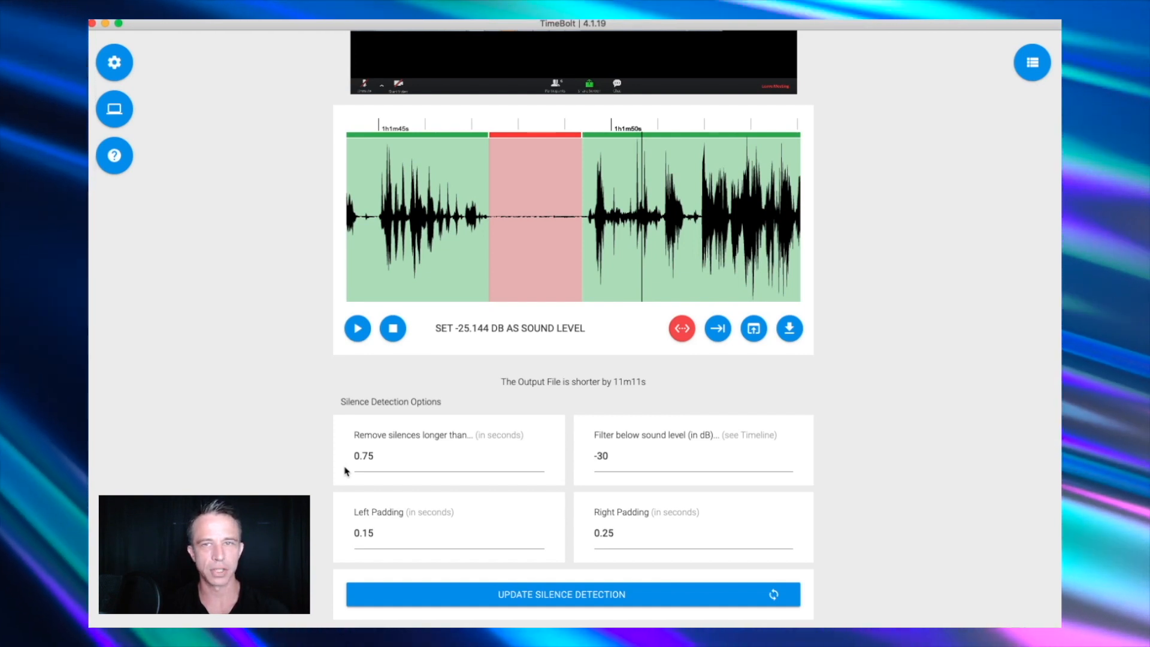
scroll(574, 324, down, 7)
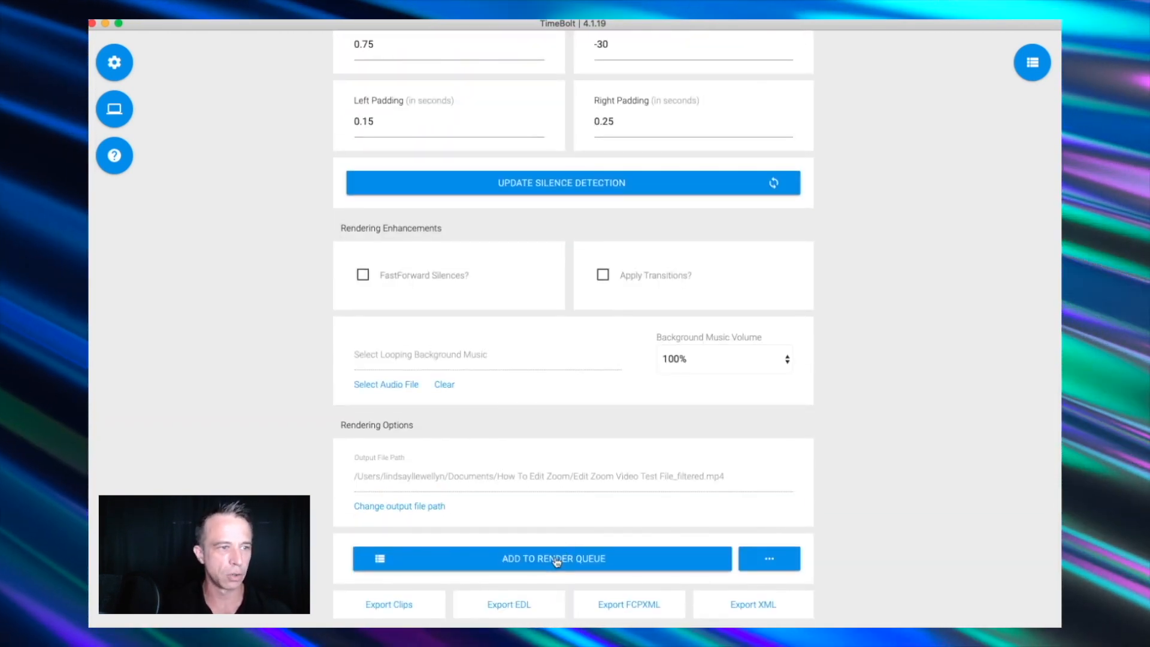
scroll(881, 470, up, 7)
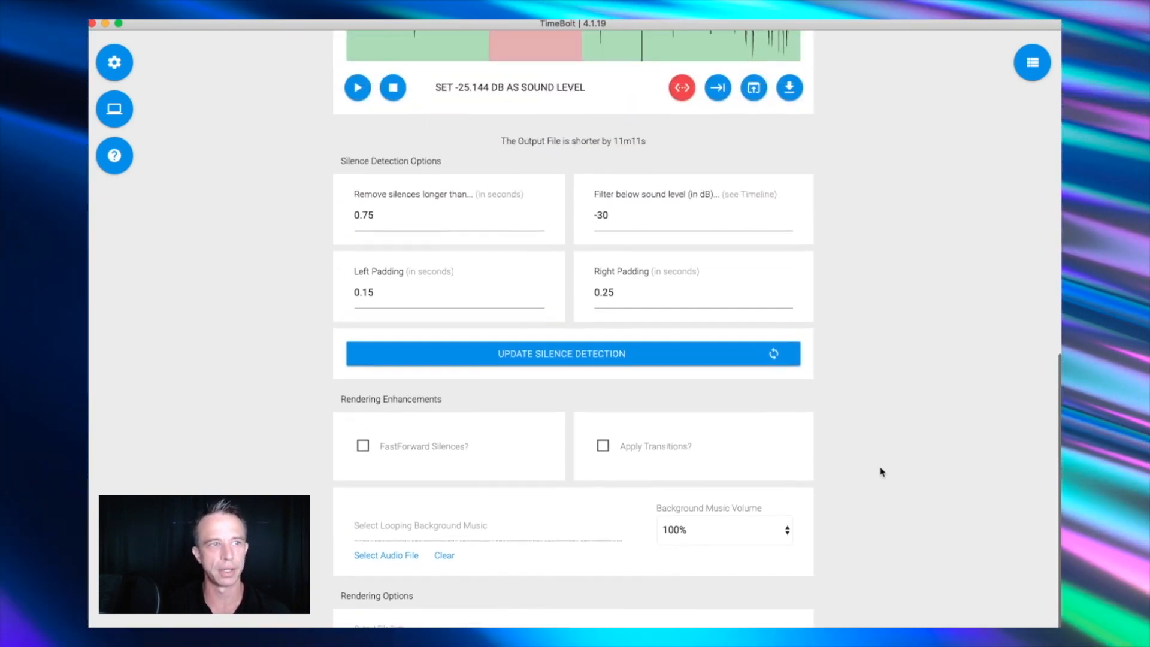
Enable fast-forwarding of silences in the rendering enhancements
scroll(920, 465, down, 4)
scroll(920, 468, down, 3)
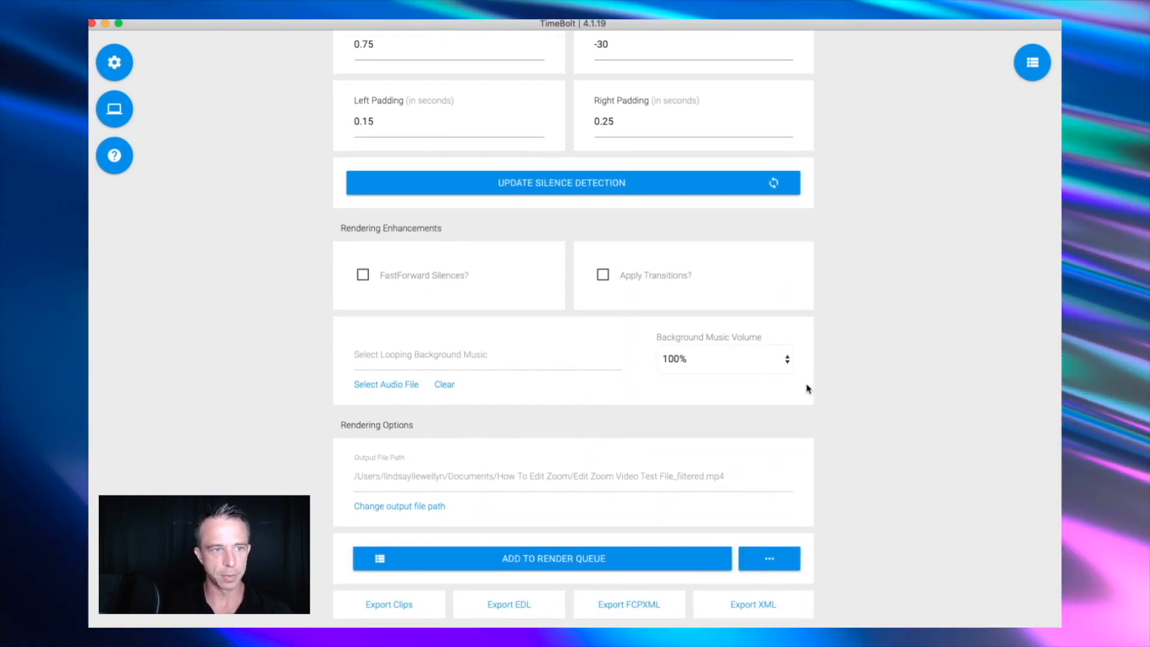
click(364, 275)
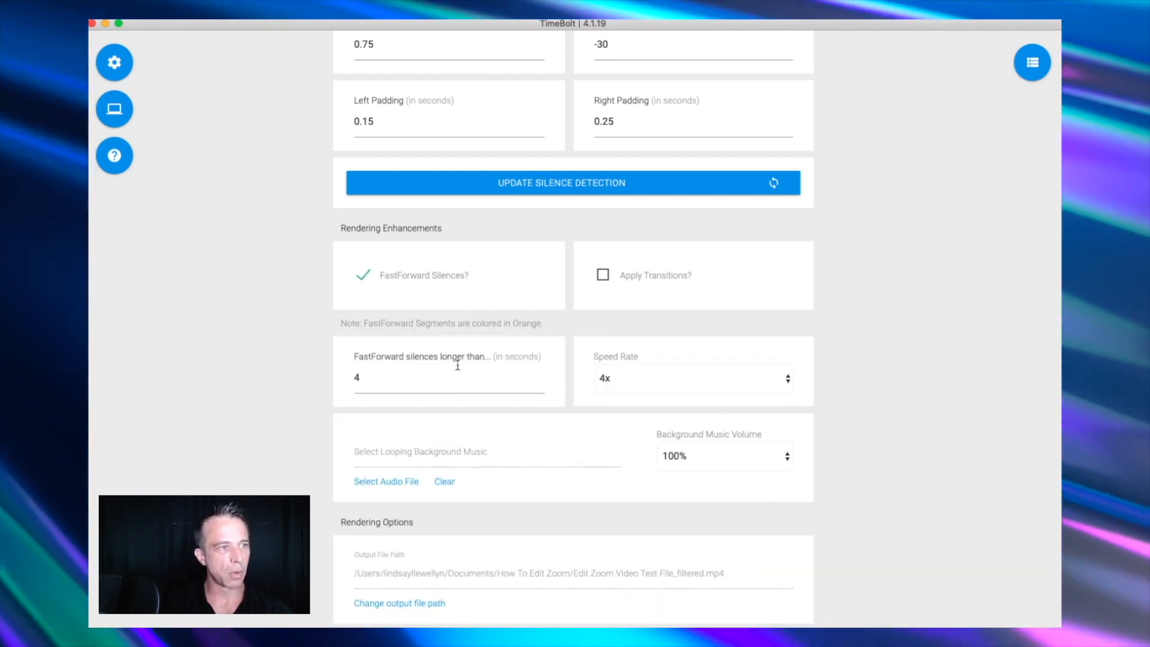
scroll(458, 365, up, 1)
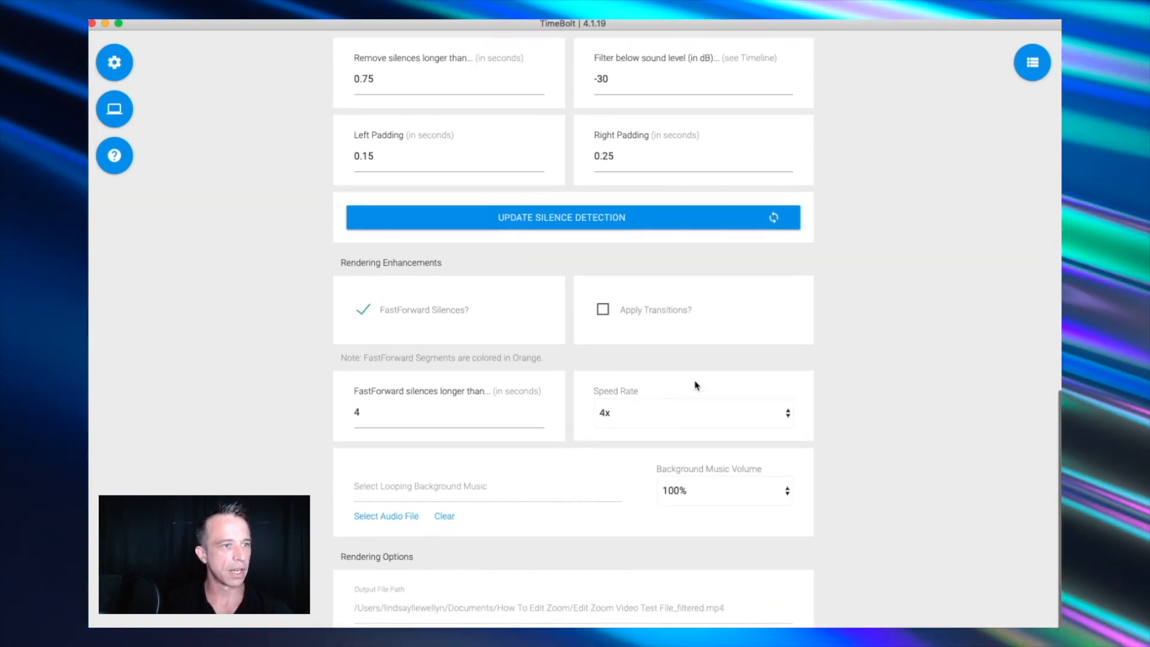
Preview the orange fast-forward segment from about 11m34s on the timeline and pause before it ends
scroll(697, 385, up, 10)
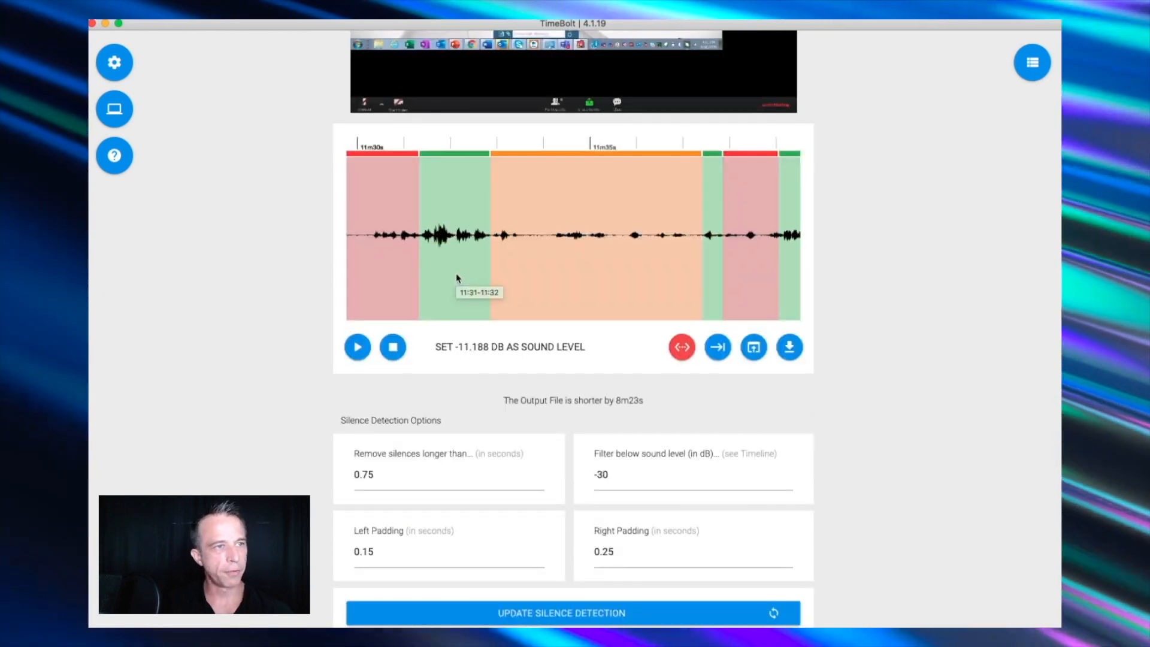
click(546, 264)
scroll(545, 264, up, 4)
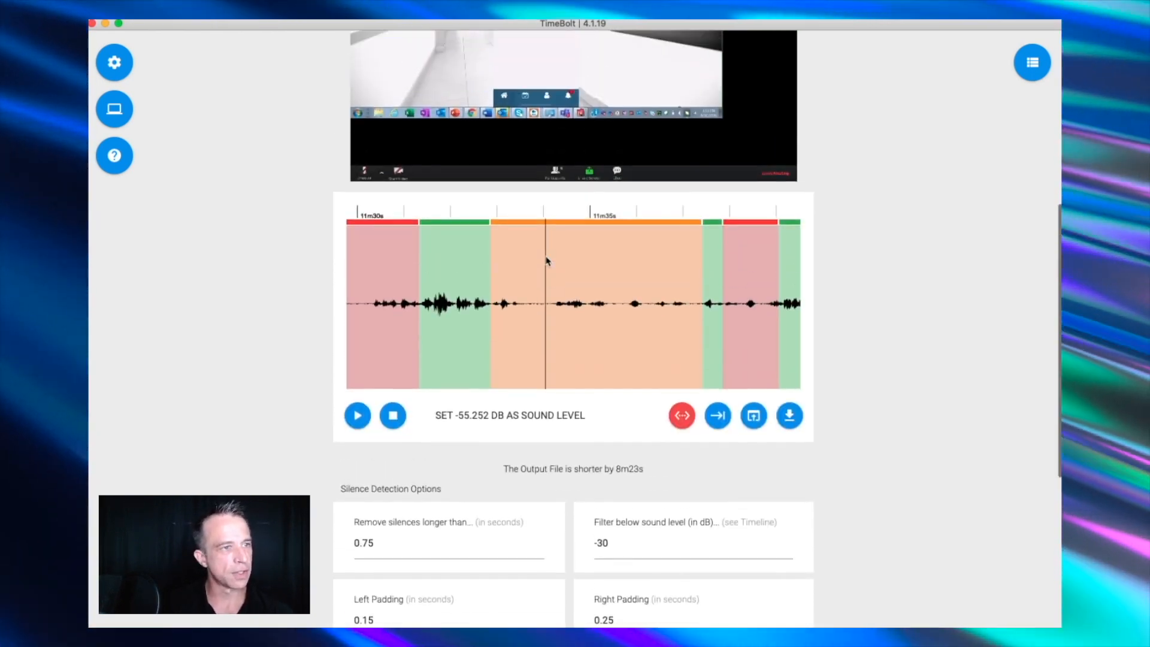
scroll(546, 276, up, 3)
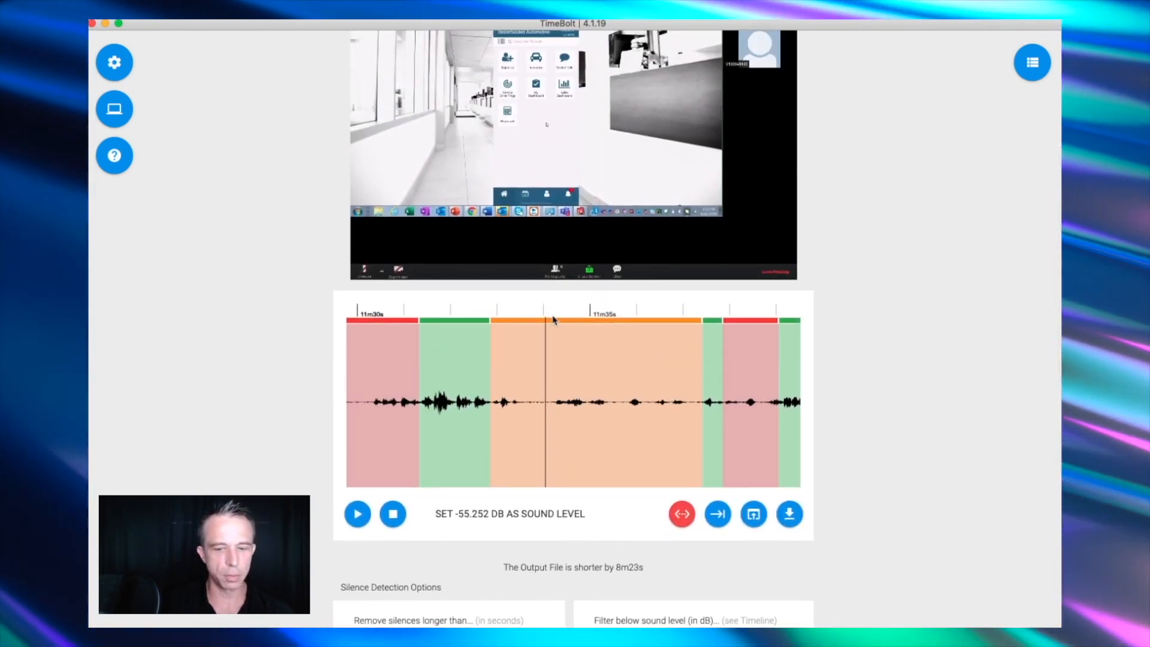
key(space)
key(space)
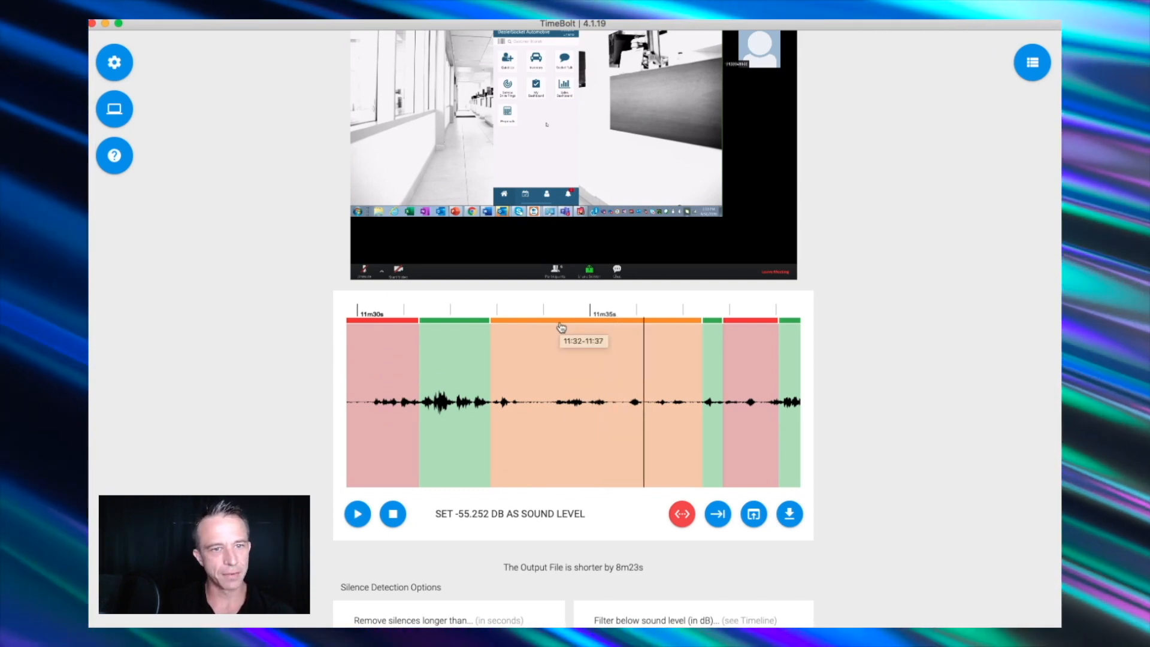
Try removing the fast-forward segment at 11:32–11:37 and preview the cut from the kept segment before it
click(562, 326)
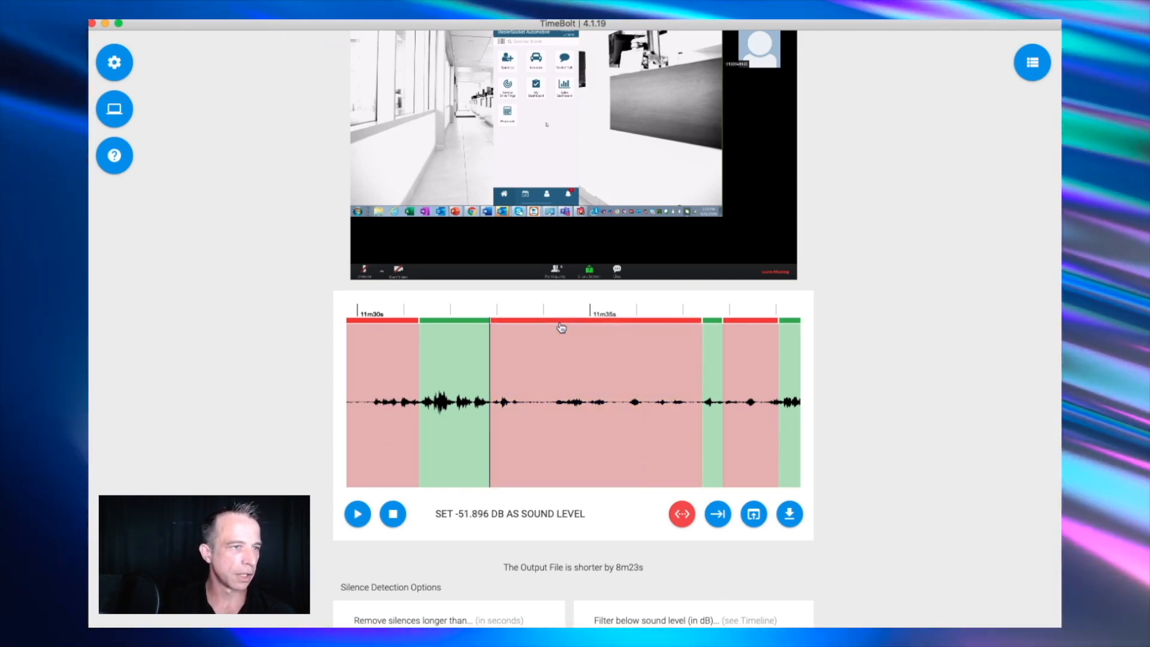
click(446, 355)
key(space)
key(space)
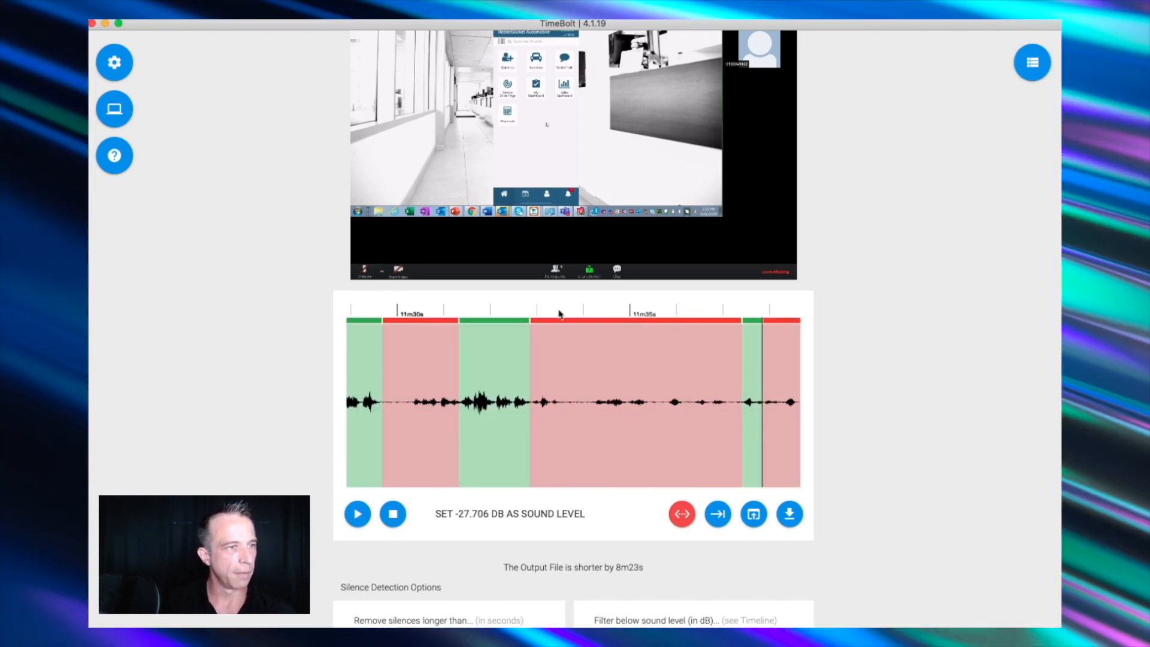
click(565, 324)
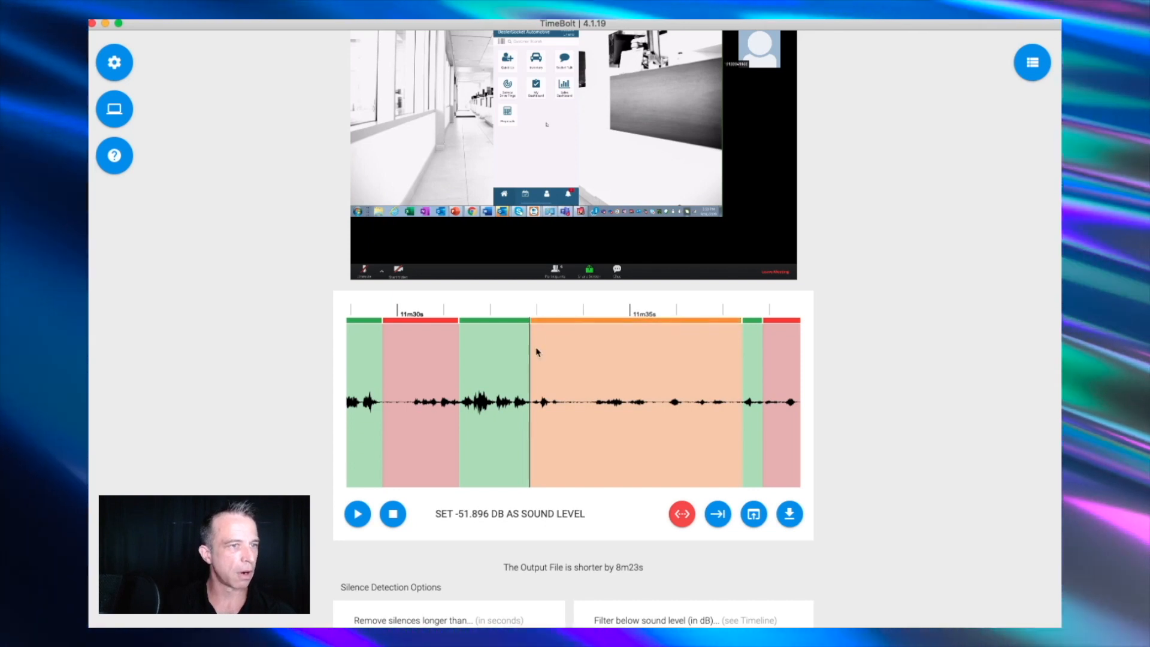
Preview the kept speech section from about 12m25s on the timeline and pause playback
scroll(522, 360, right, 5)
scroll(510, 368, right, 10)
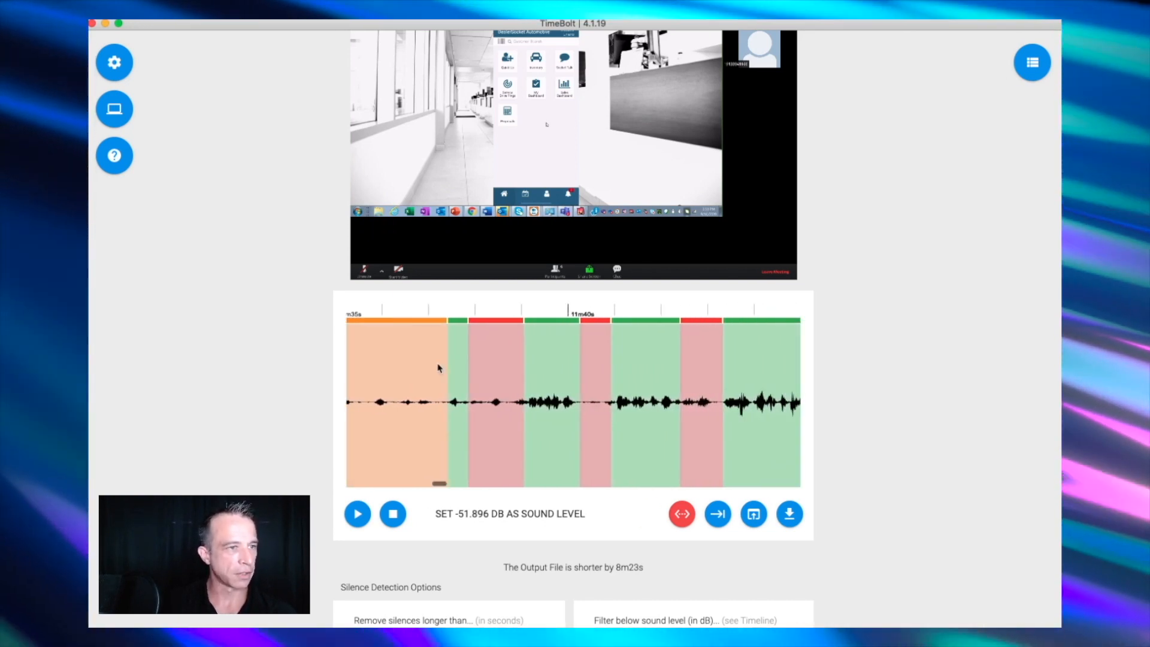
click(571, 372)
scroll(572, 372, right, 3)
scroll(572, 373, right, 15)
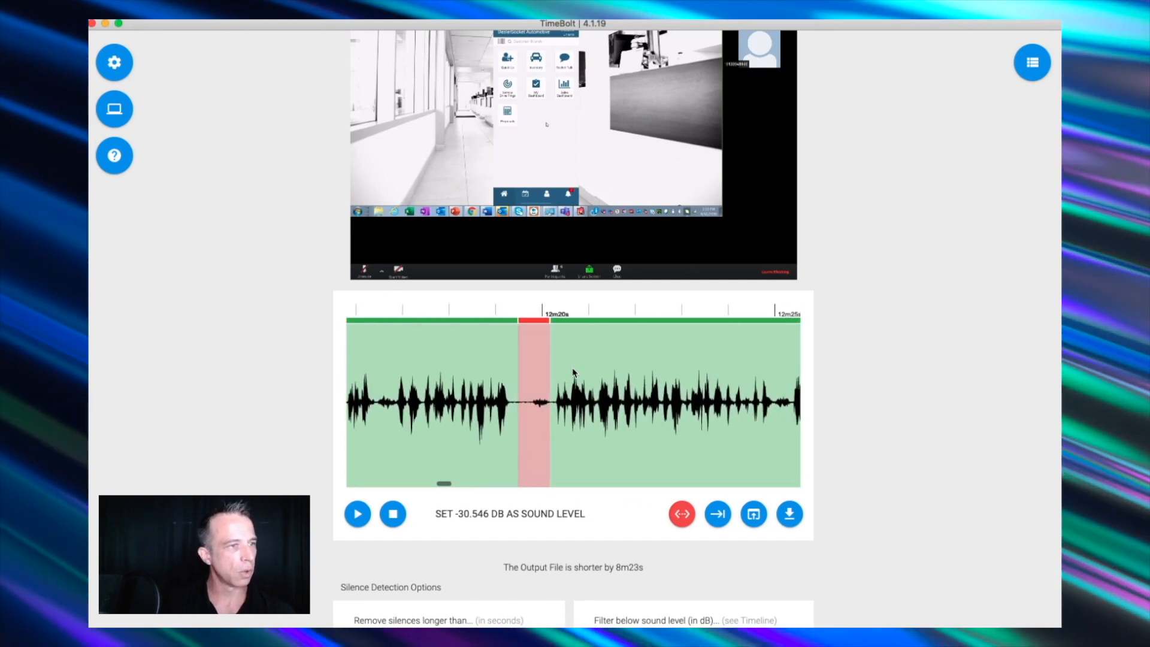
click(604, 363)
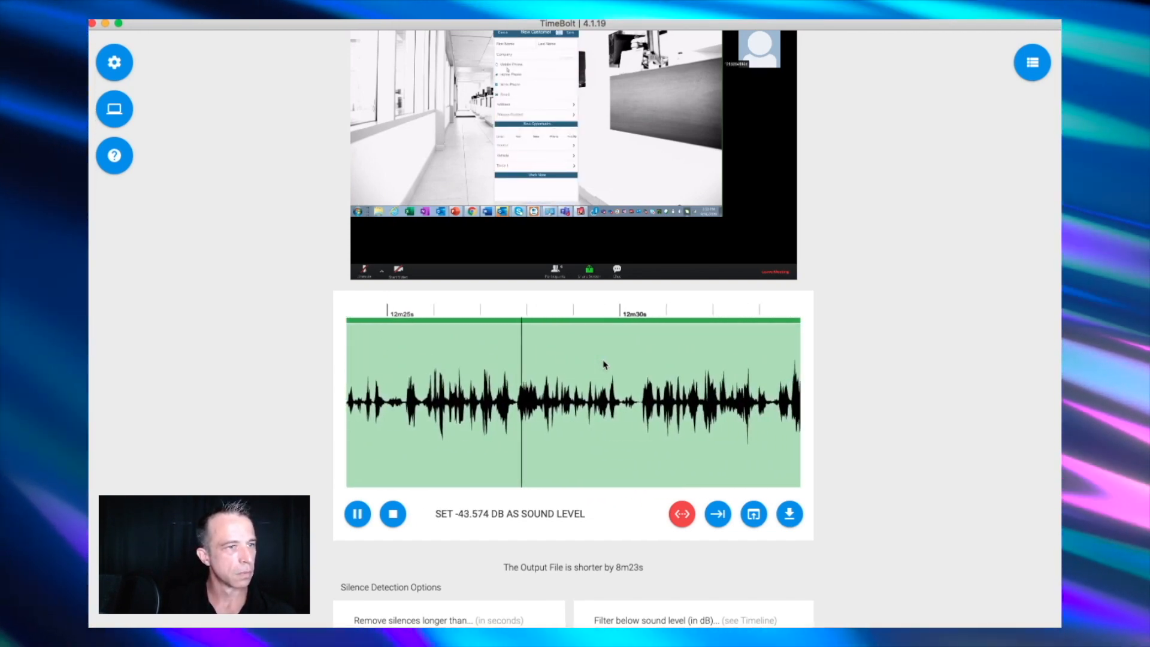
key(space)
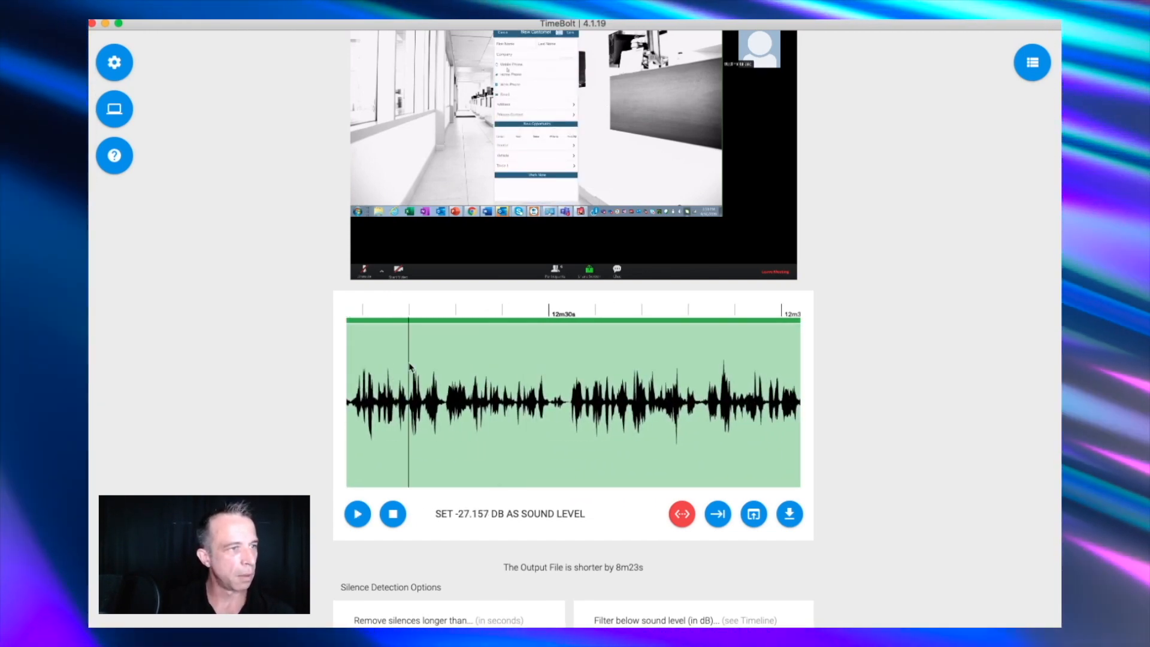
Split the kept segment at about 12m27.8s and 12m28.3s and mark the short piece between the splits as removed
click(443, 369)
click(468, 377)
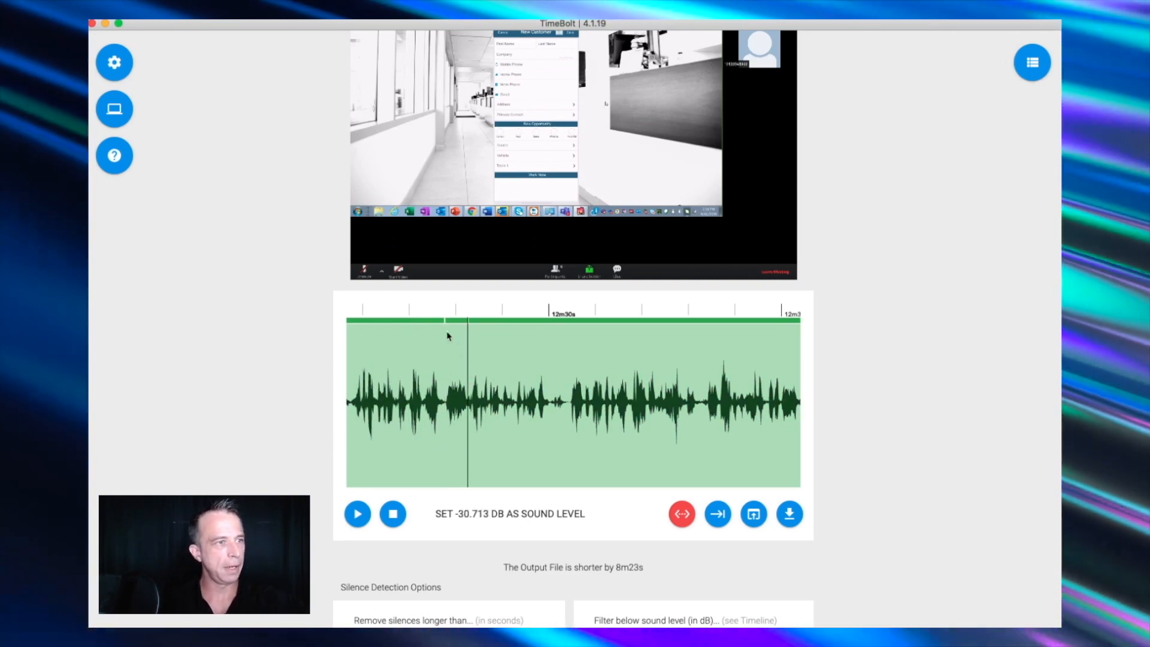
click(455, 321)
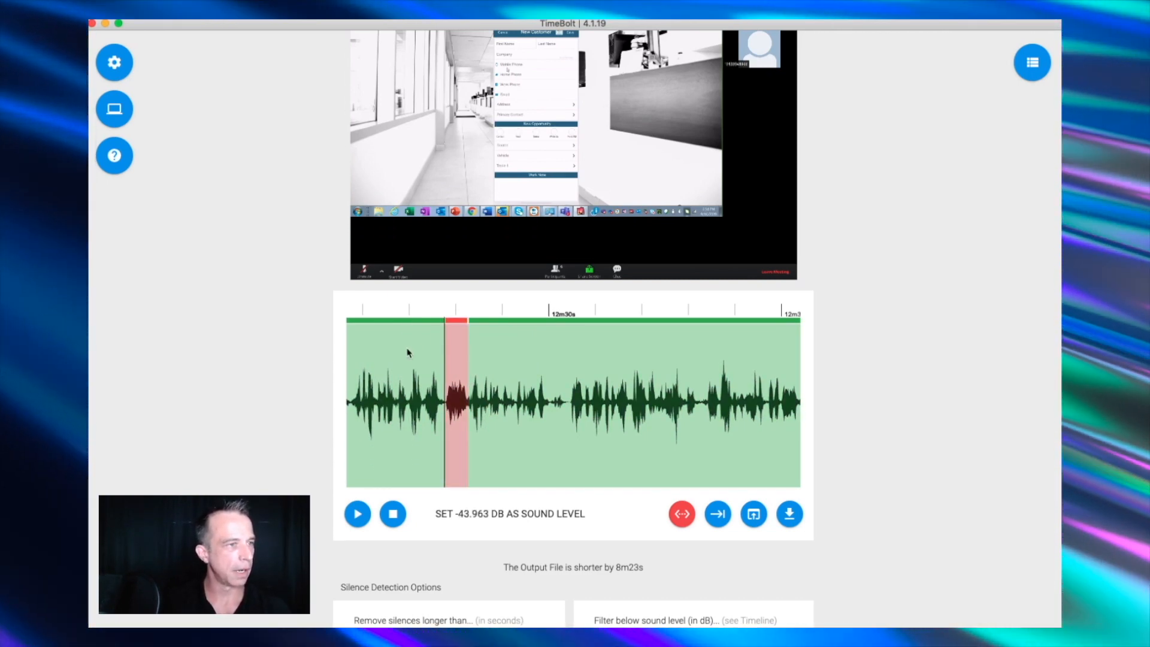
Preview the manual cut by playing from about 12m27s past the removed piece, and pause in the speech that follows
click(408, 353)
key(space)
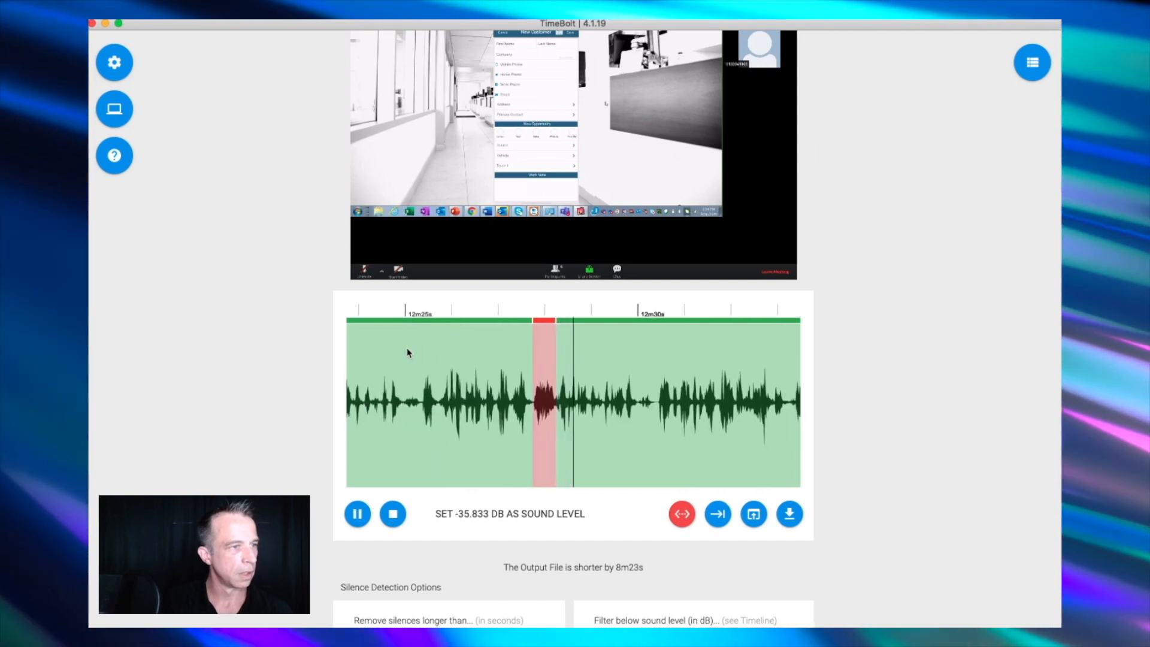
key(space)
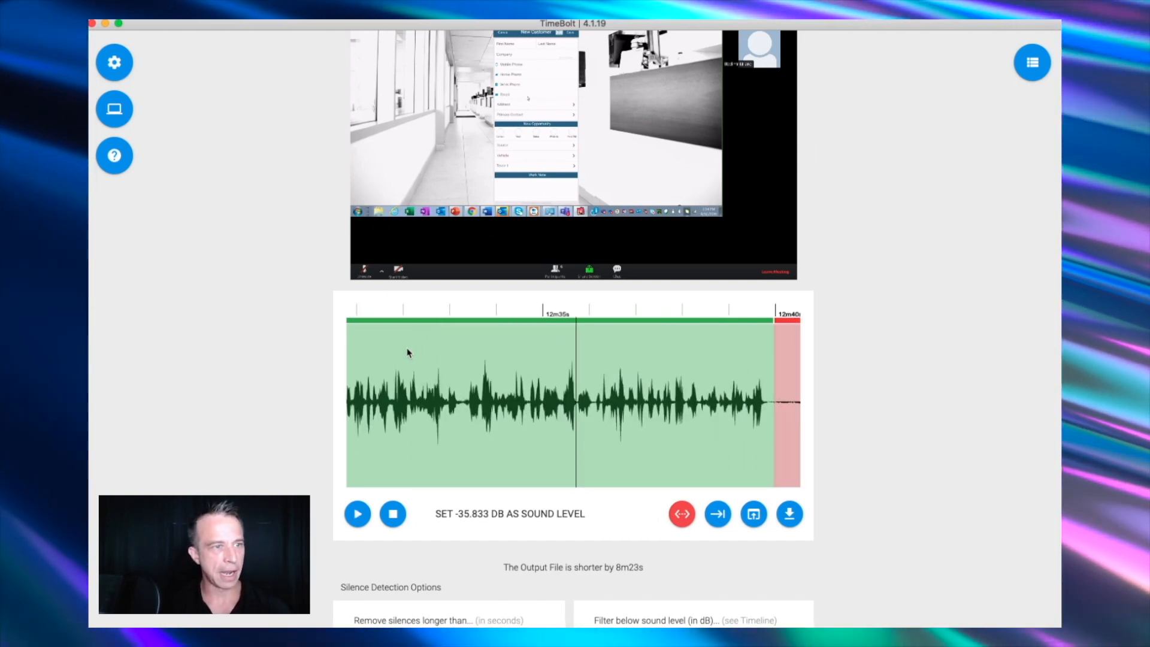
scroll(542, 372, right, 2)
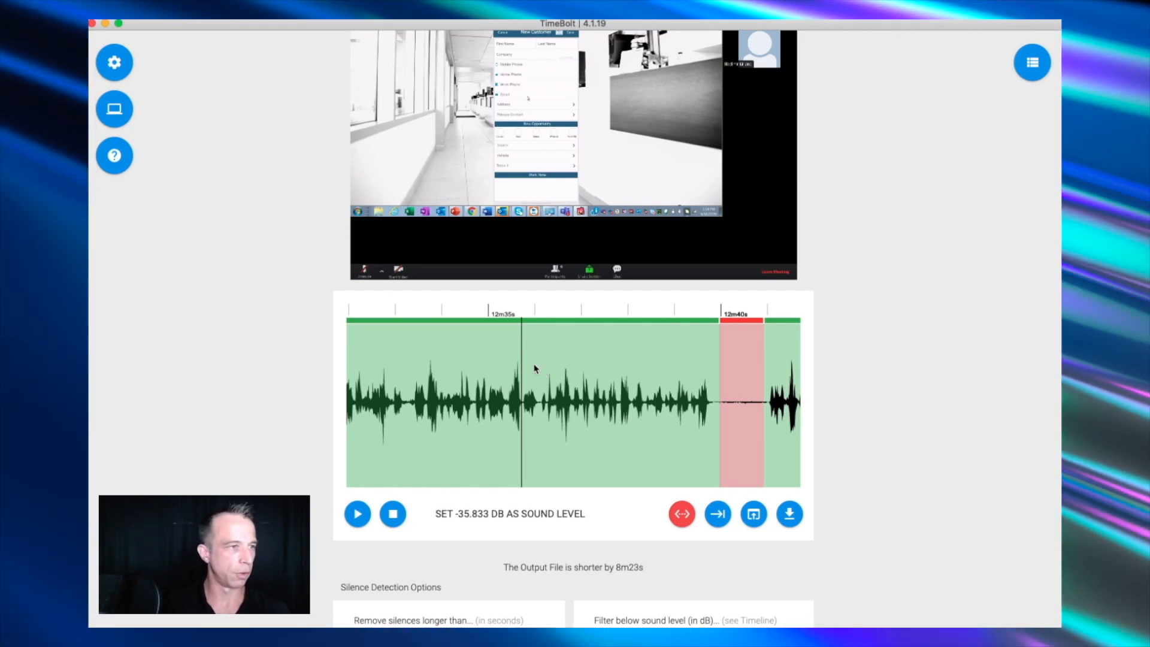
Look through the background music volume choices and open the additional options beside the render queue command
scroll(535, 368, down, 10)
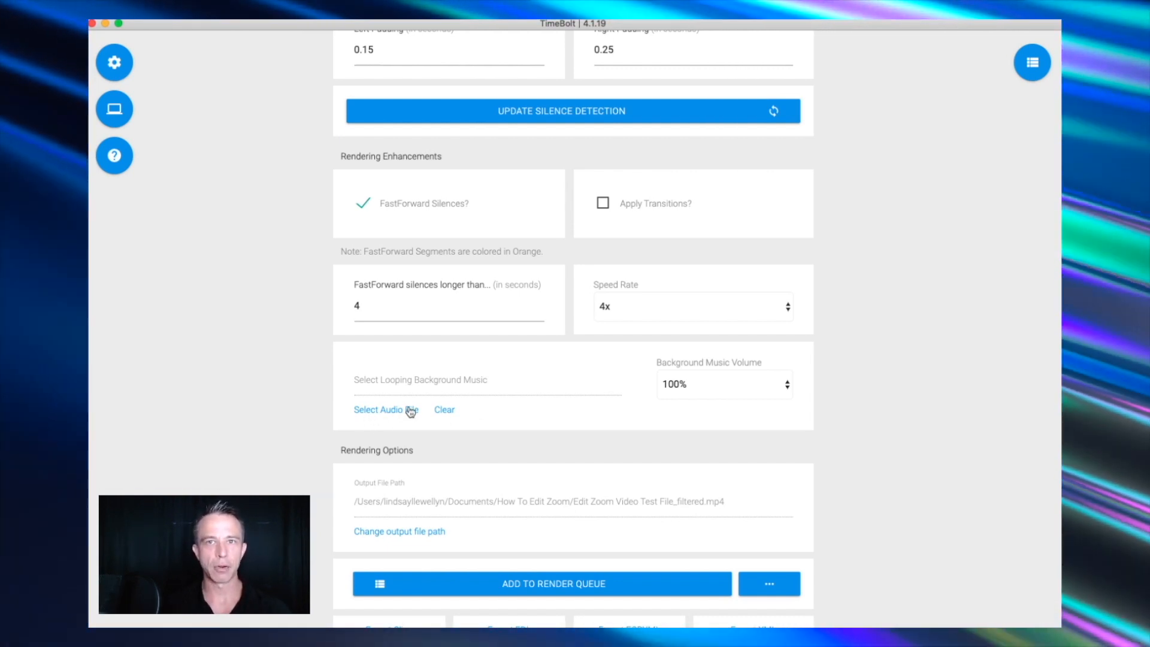
click(718, 385)
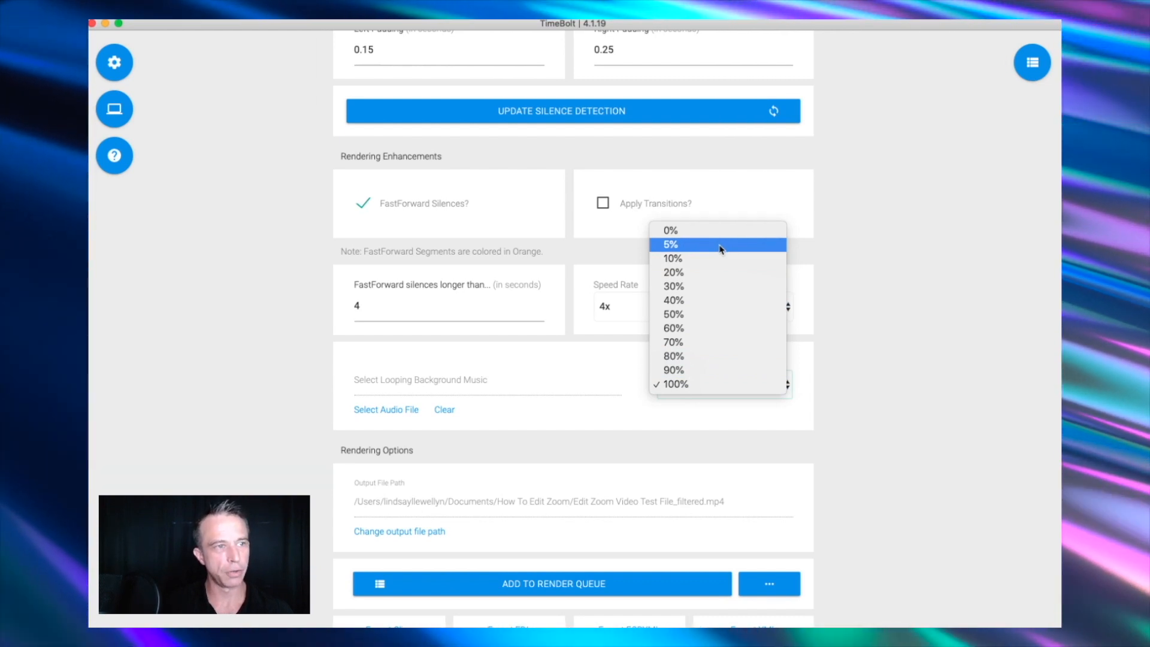
click(880, 440)
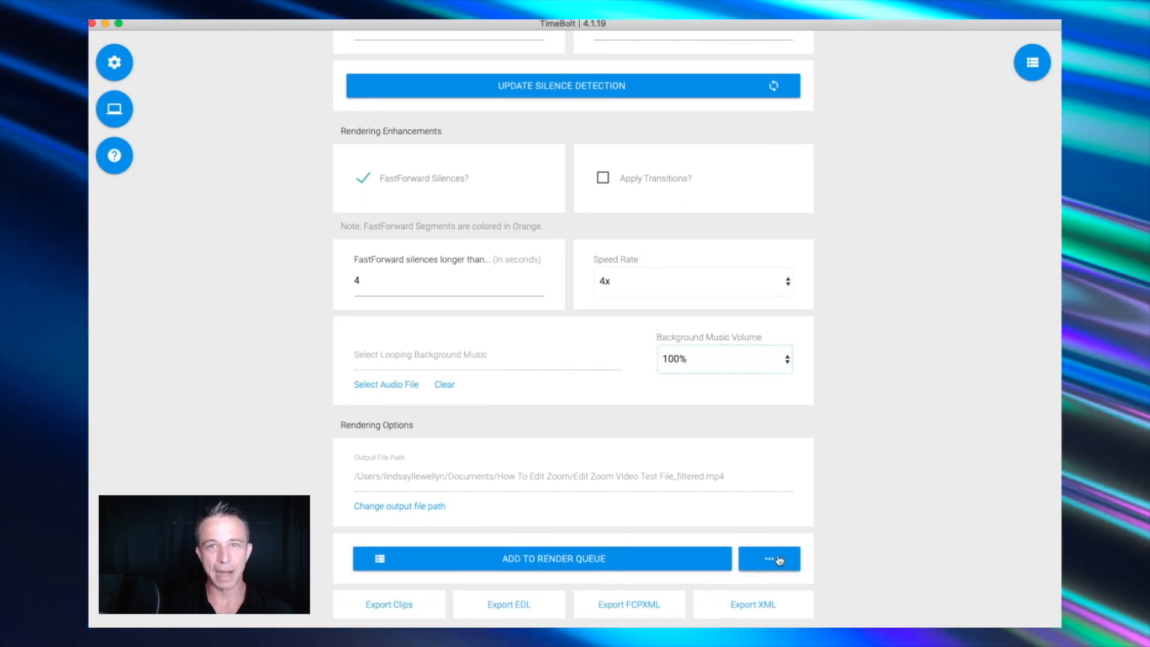
click(779, 560)
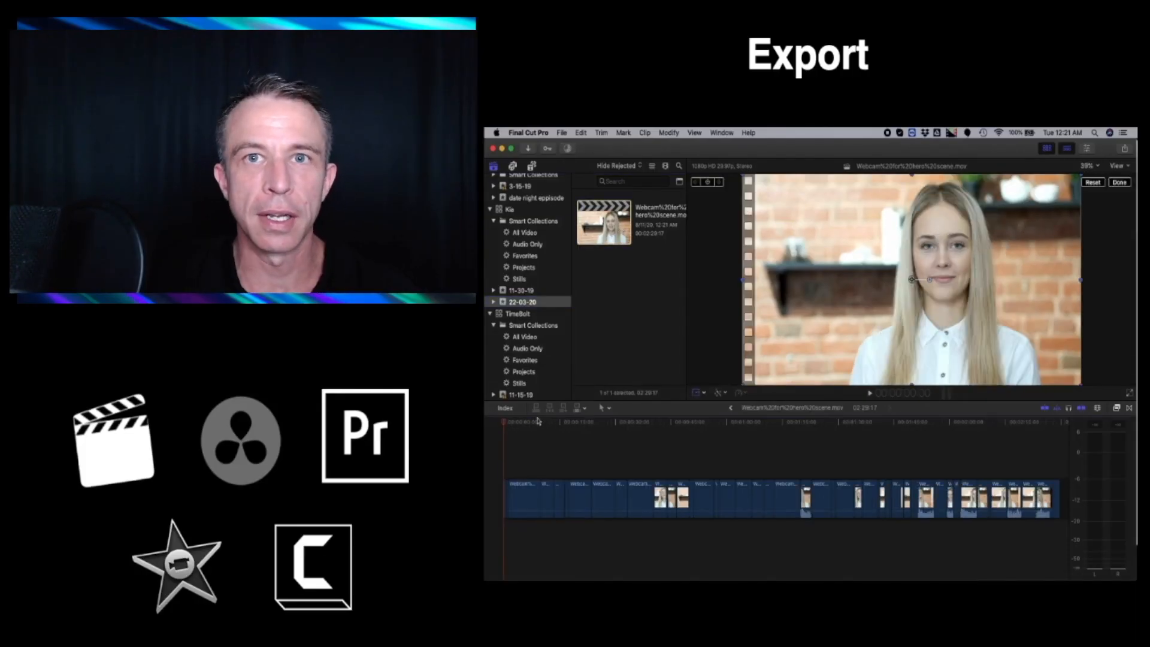
In Final Cut Pro, scrub the imported clips to about 36 seconds and enlarge the timeline around that point
drag(509, 424, 638, 440)
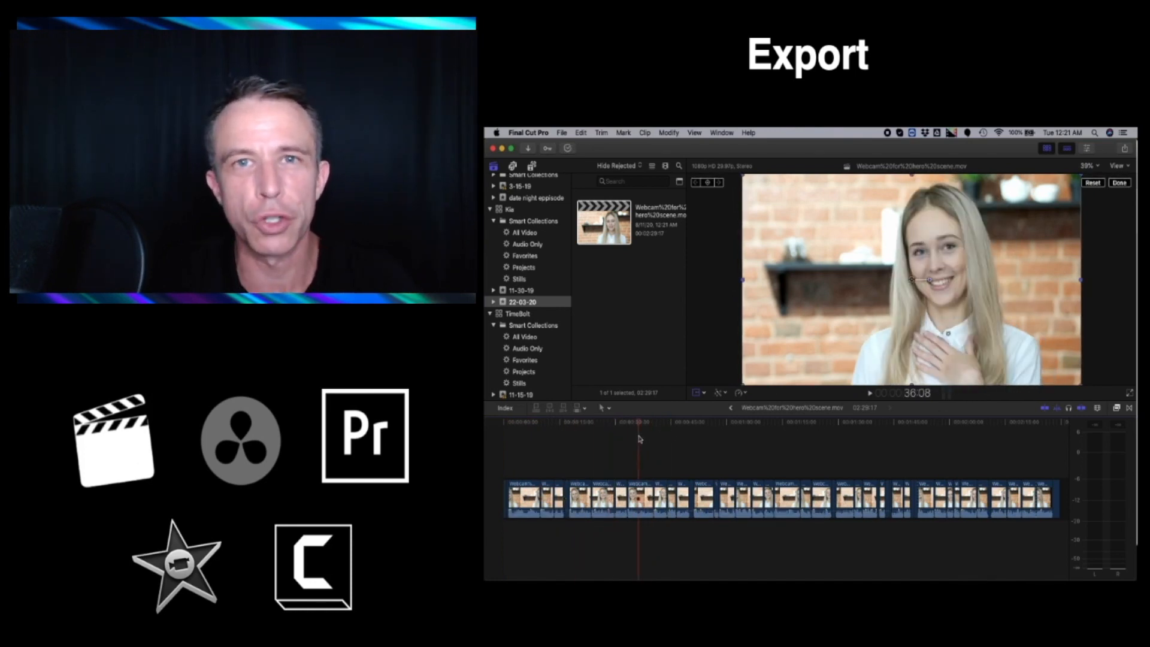
key(super+equal)
key(super+equal)
key(super+equal)
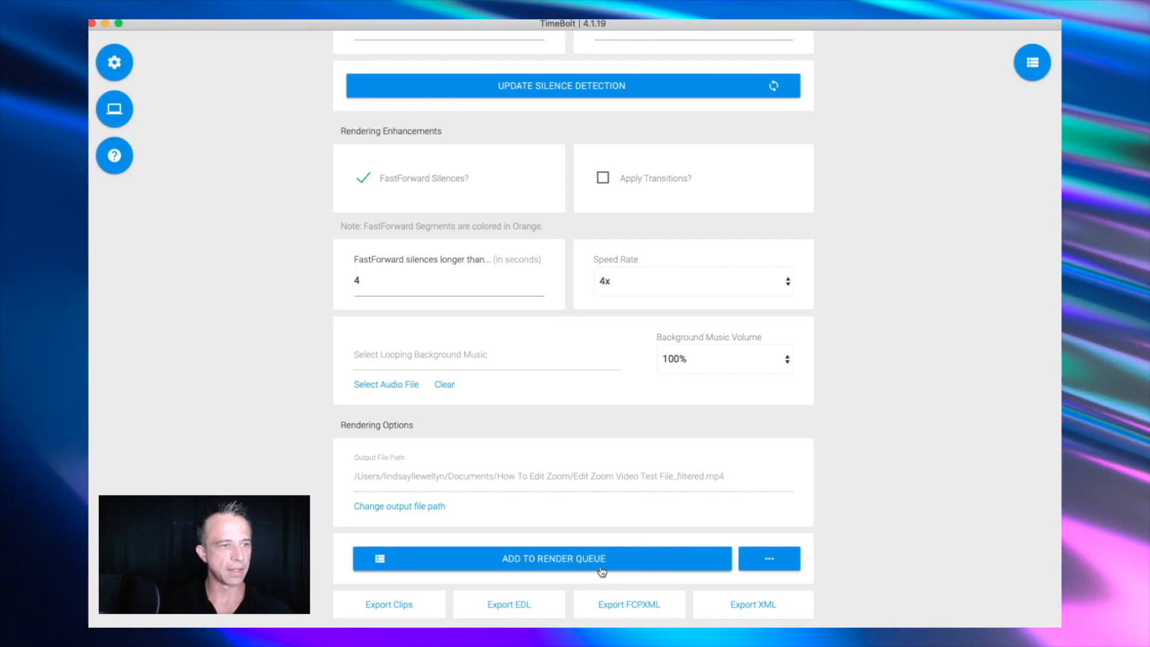
Add the edited Zoom video to the render queue
click(564, 566)
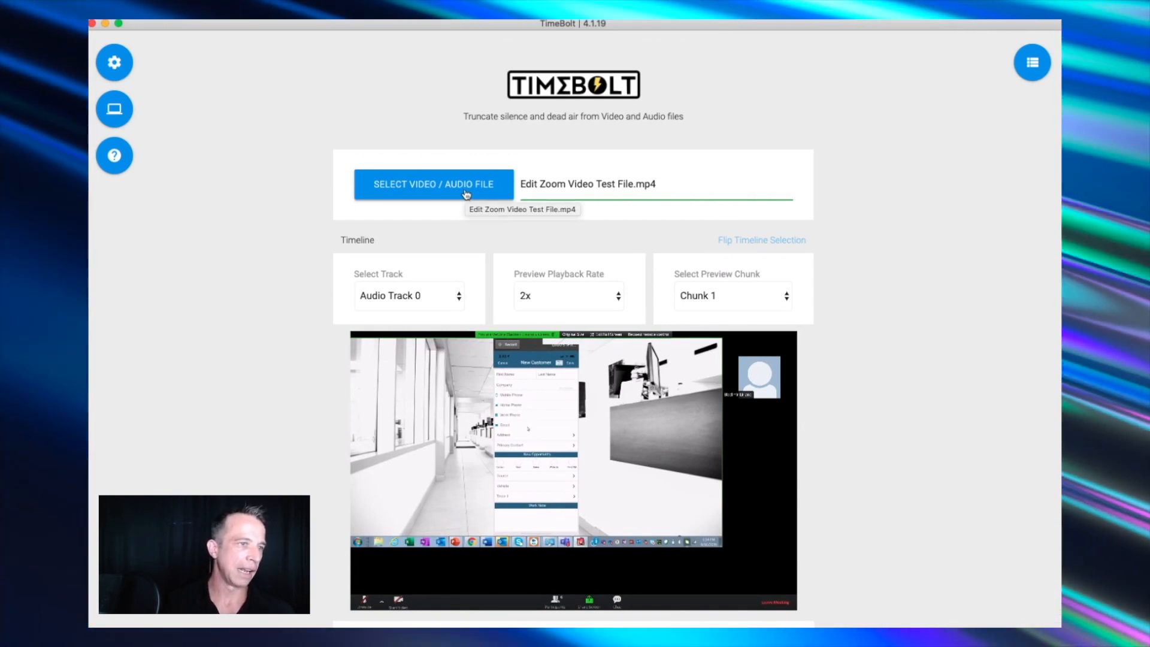
scroll(862, 345, down, 10)
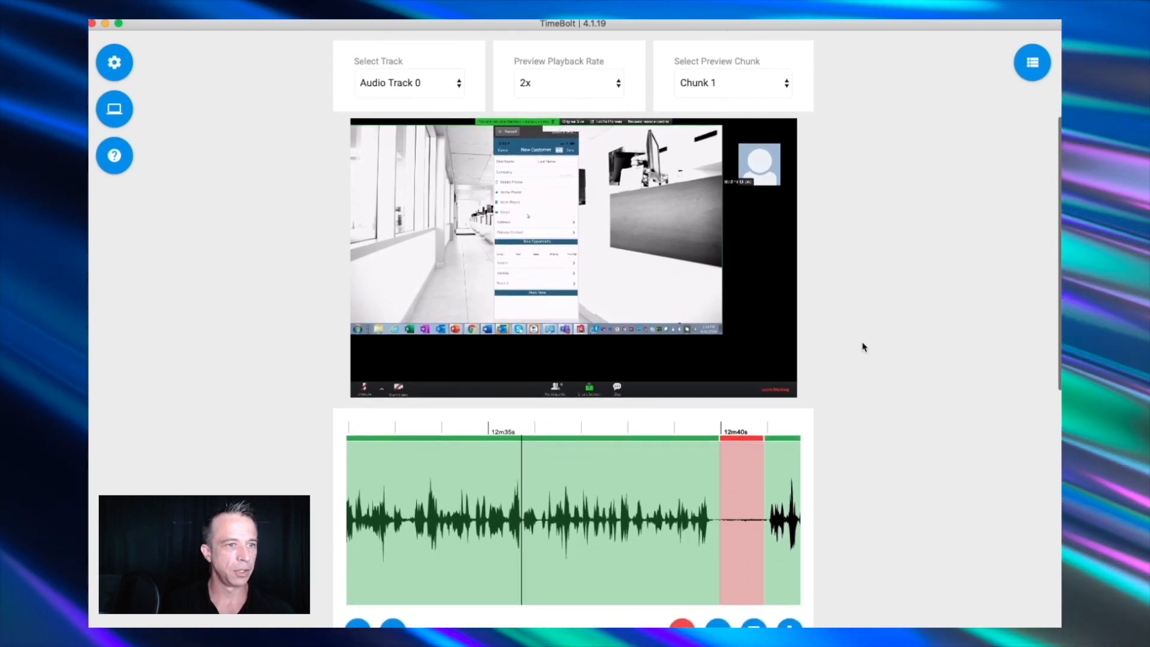
scroll(863, 346, down, 10)
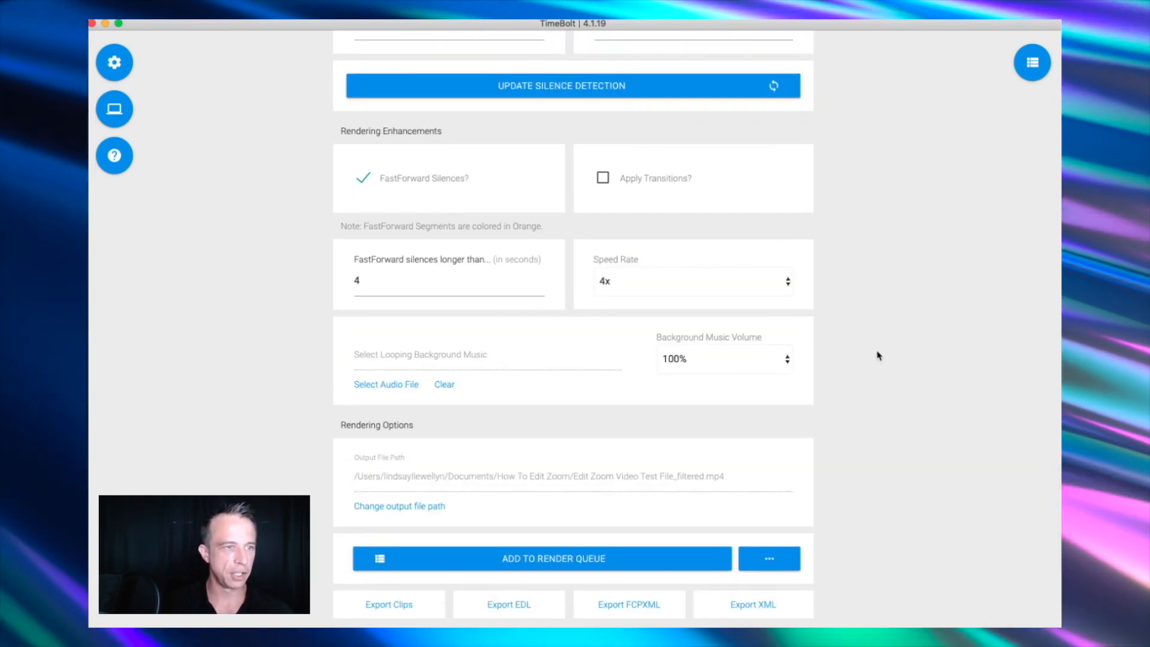